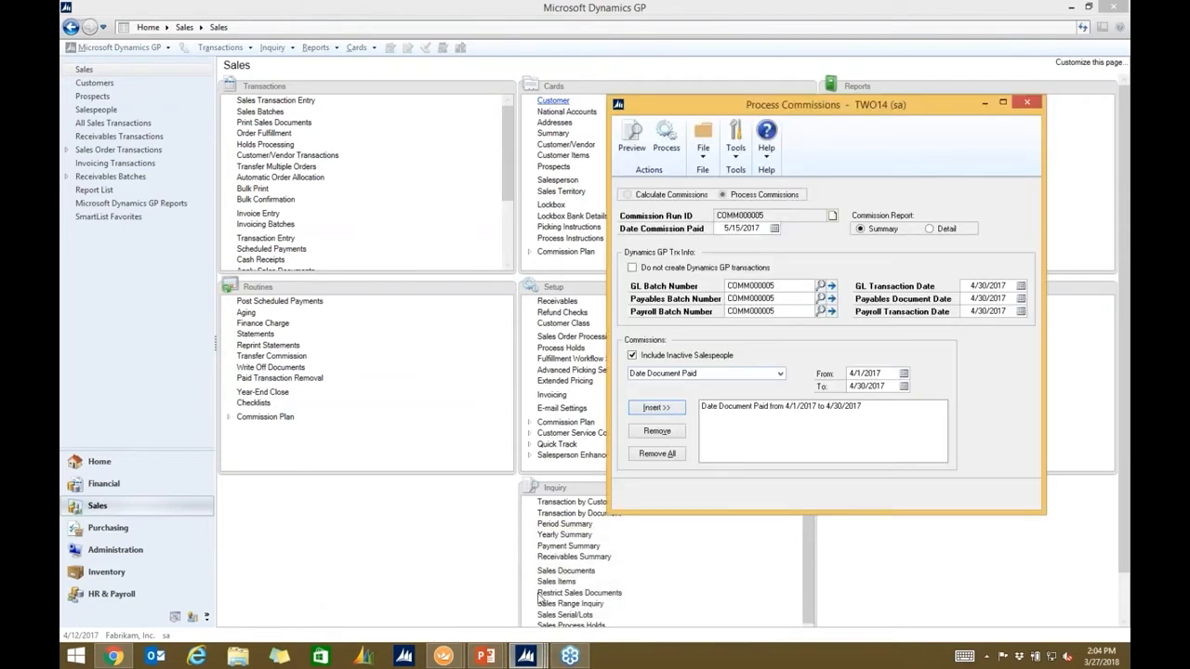
# Step: Examine the batch numbers, available restriction types and date range set for commission run COMM000005
pyautogui.moveTo(705, 111); pyautogui.dragTo(485, 113)
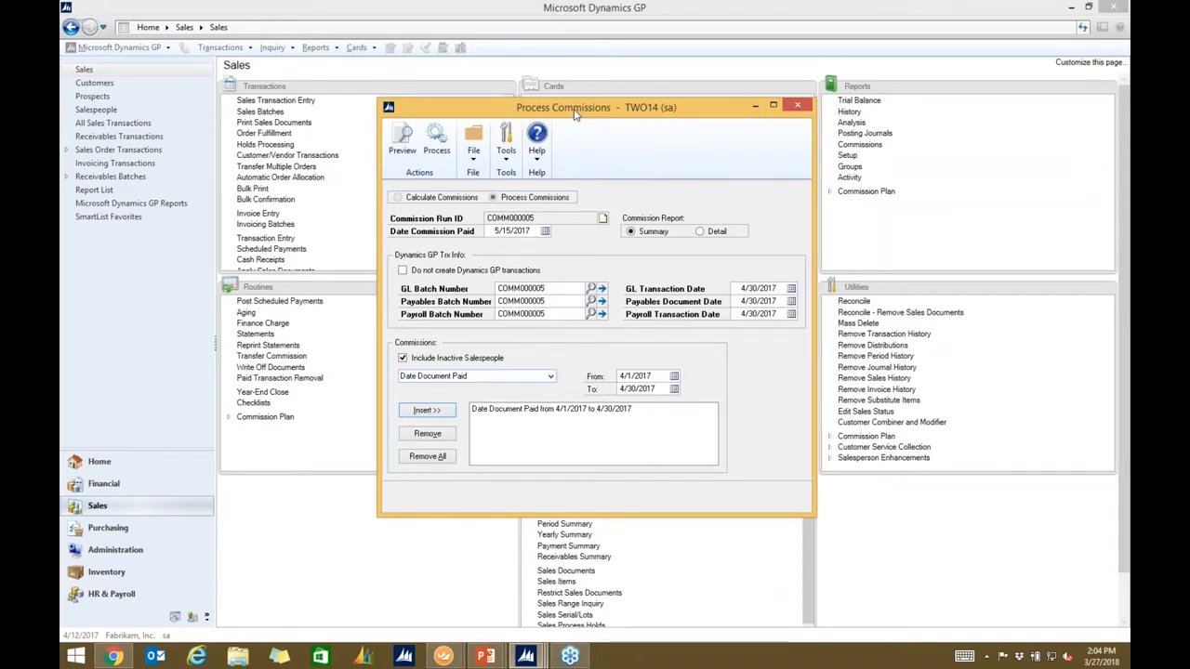
pyautogui.doubleClick(555, 289)
pyautogui.click(555, 289)
pyautogui.click(555, 288)
pyautogui.click(533, 414)
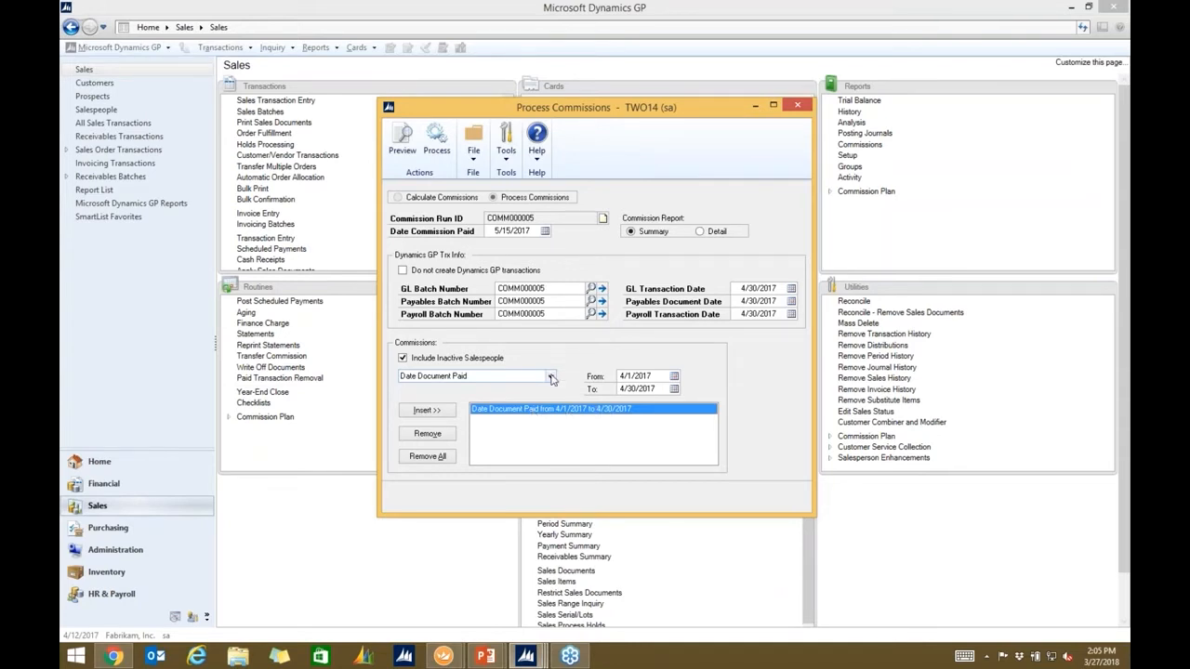
pyautogui.click(550, 376)
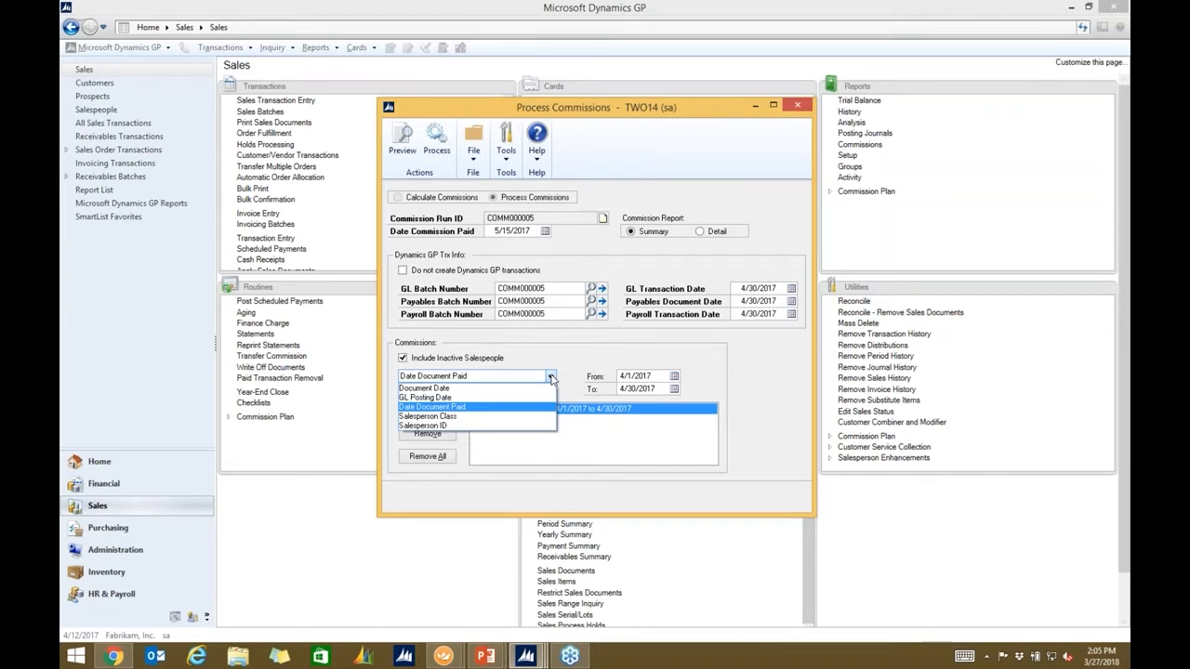
pyautogui.click(551, 376)
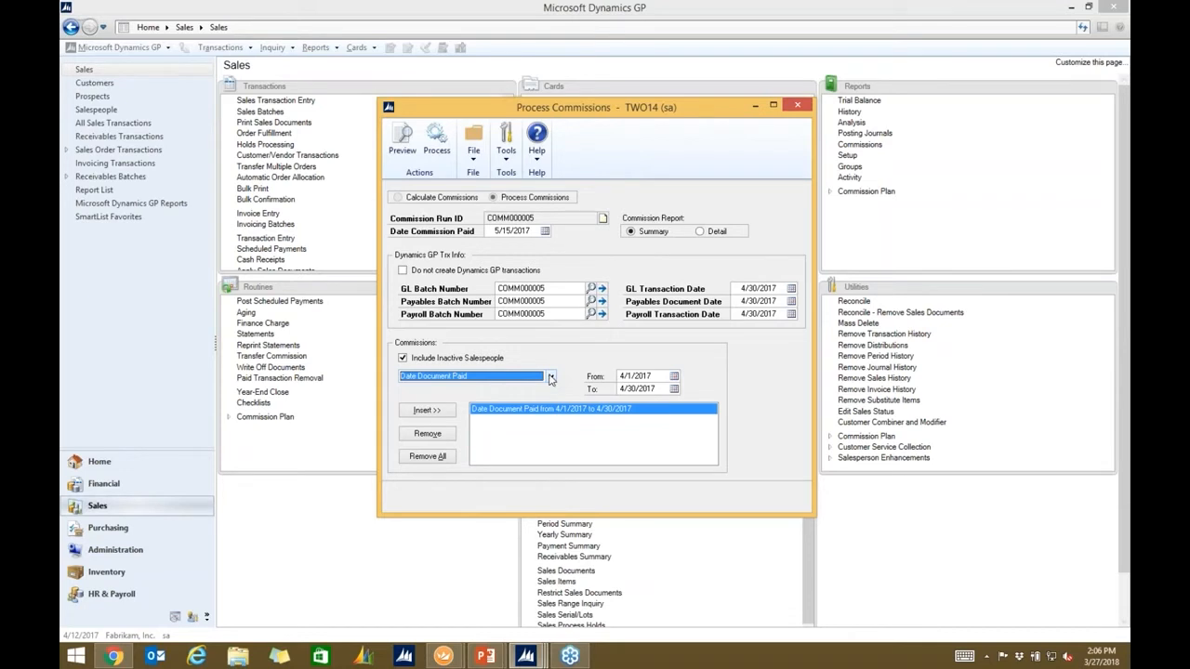
pyautogui.click(635, 376)
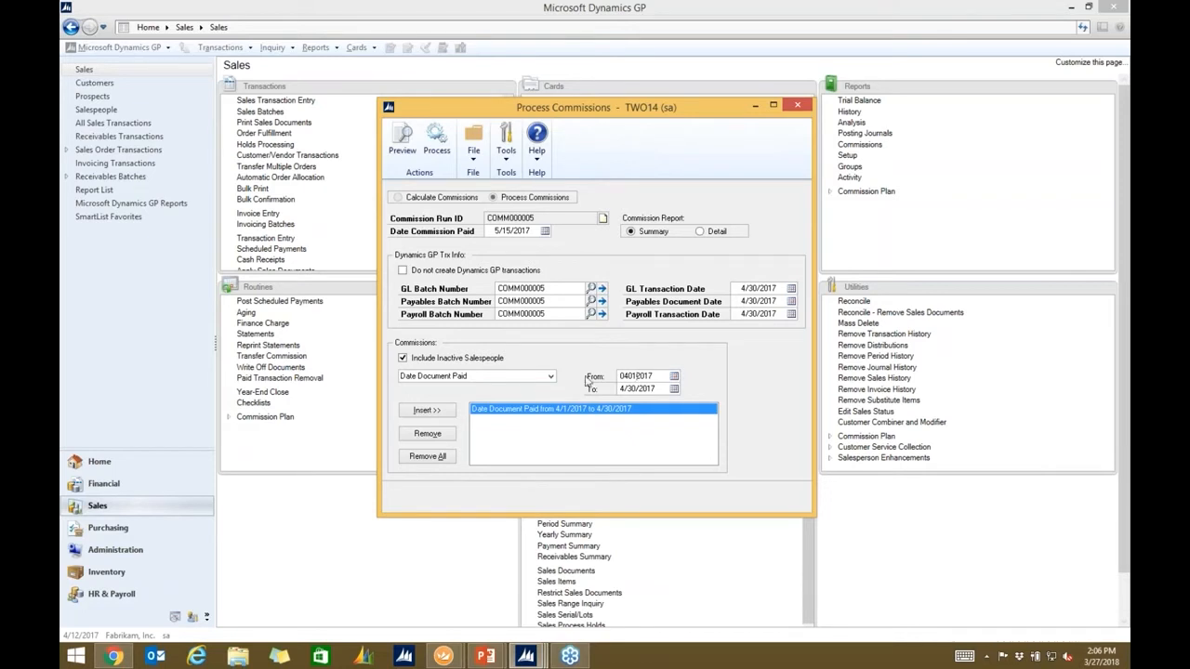
# Step: Preview commission run COMM000005 and look through the run summary and the salesperson run summary, closing each report
pyautogui.click(403, 140)
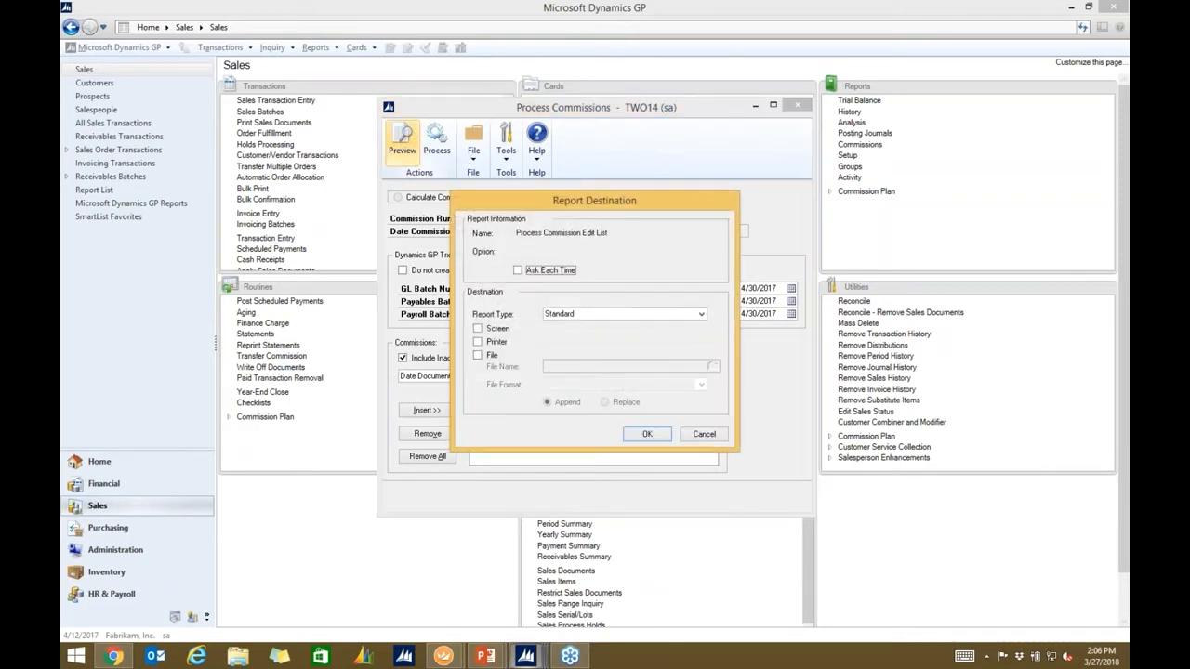
pyautogui.click(645, 436)
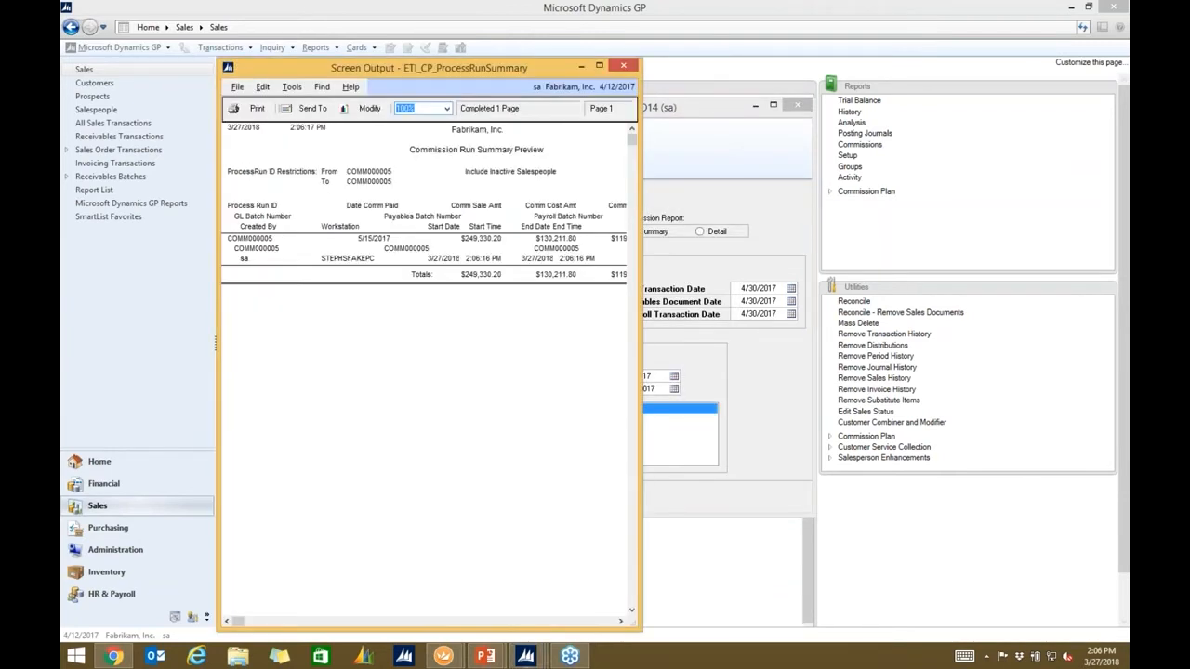
pyautogui.moveTo(642, 440); pyautogui.dragTo(825, 426)
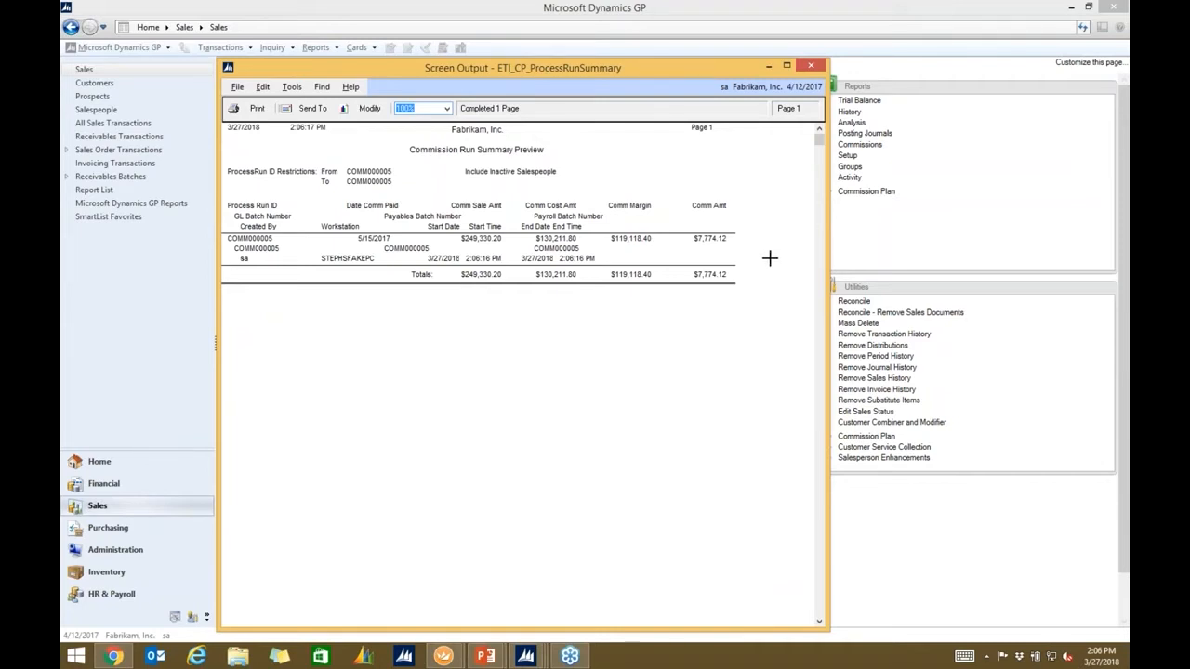
pyautogui.click(810, 65)
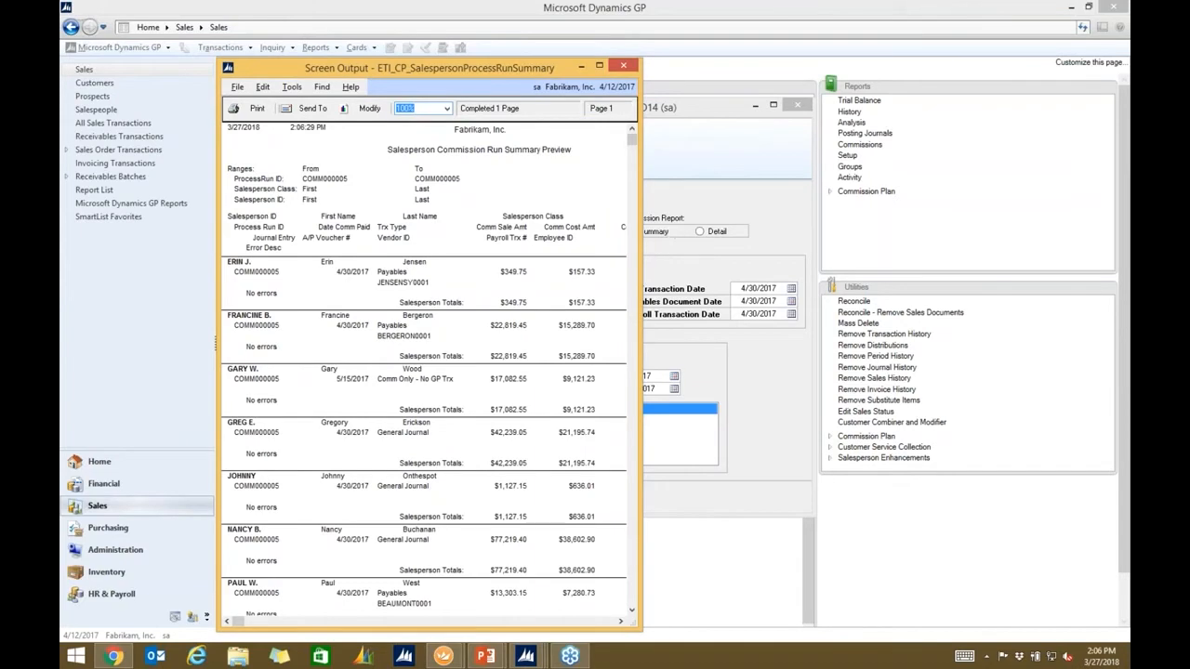
pyautogui.moveTo(677, 237); pyautogui.dragTo(796, 232)
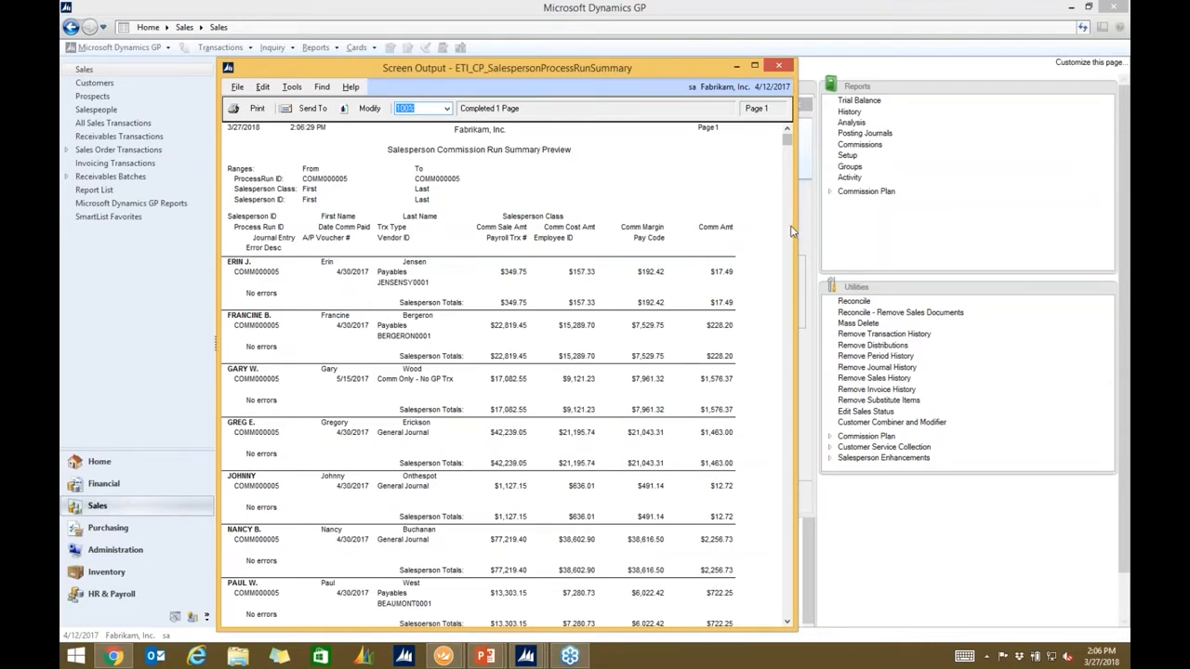
pyautogui.click(779, 66)
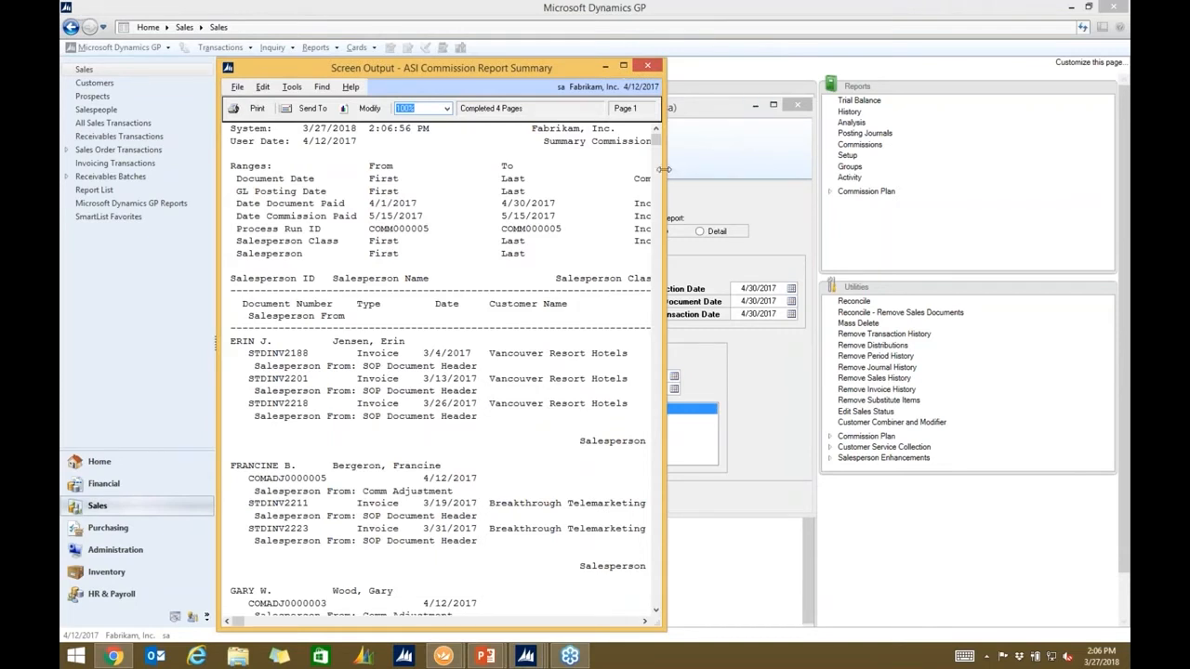
# Step: Review the Summary Commission Report at full width, then close it and the Process Commissions window
pyautogui.moveTo(666, 173); pyautogui.dragTo(897, 163)
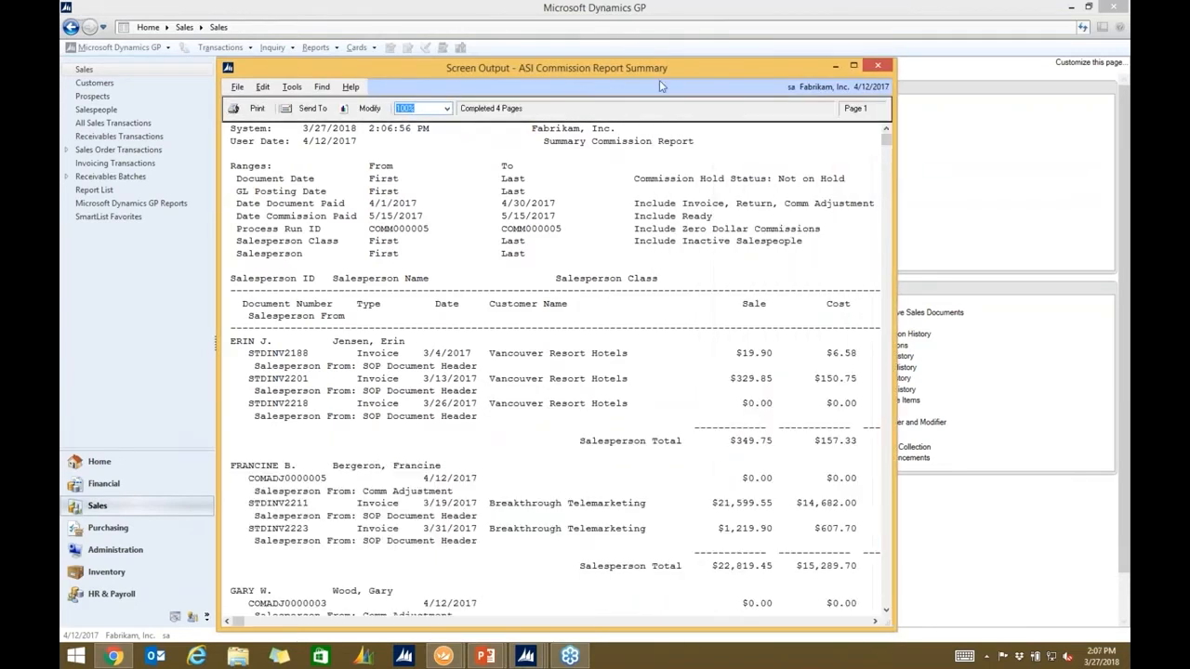
pyautogui.moveTo(652, 69); pyautogui.dragTo(551, 65)
pyautogui.moveTo(794, 232); pyautogui.dragTo(957, 230)
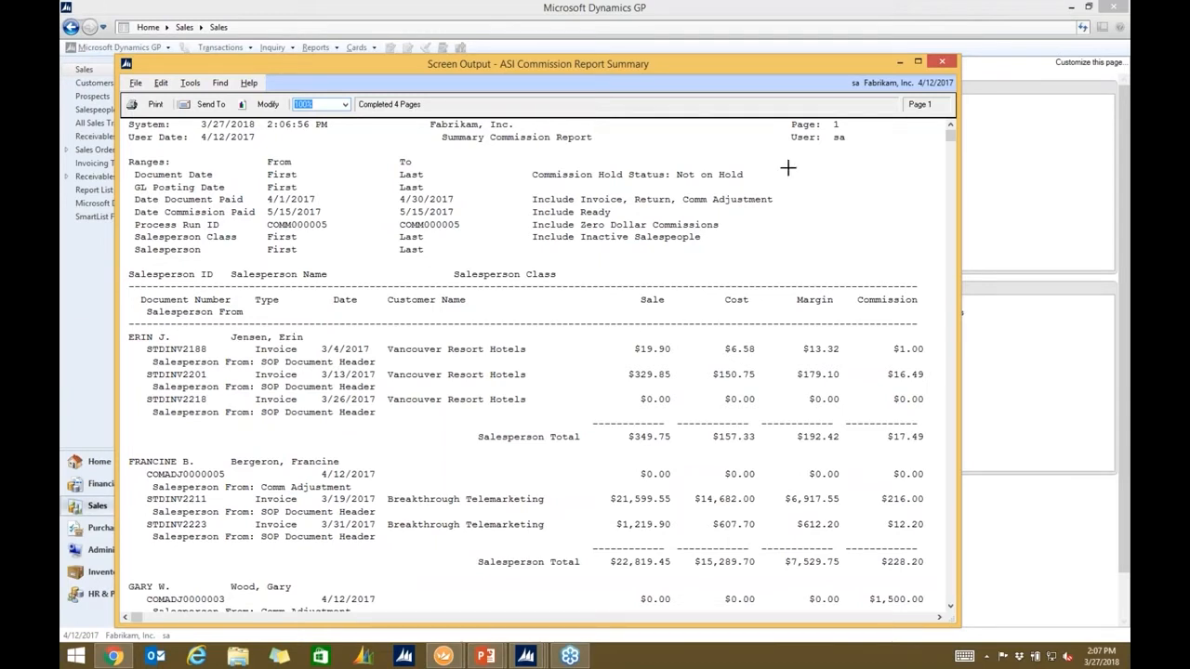
pyautogui.moveTo(755, 73); pyautogui.dragTo(714, 67)
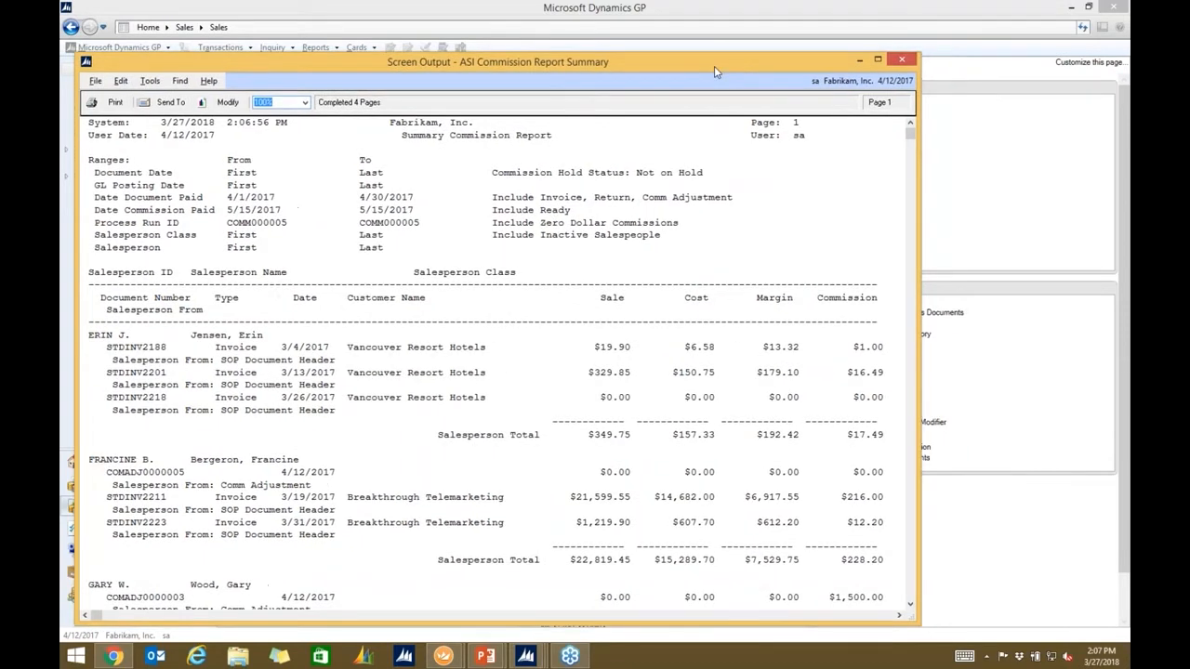
pyautogui.click(900, 59)
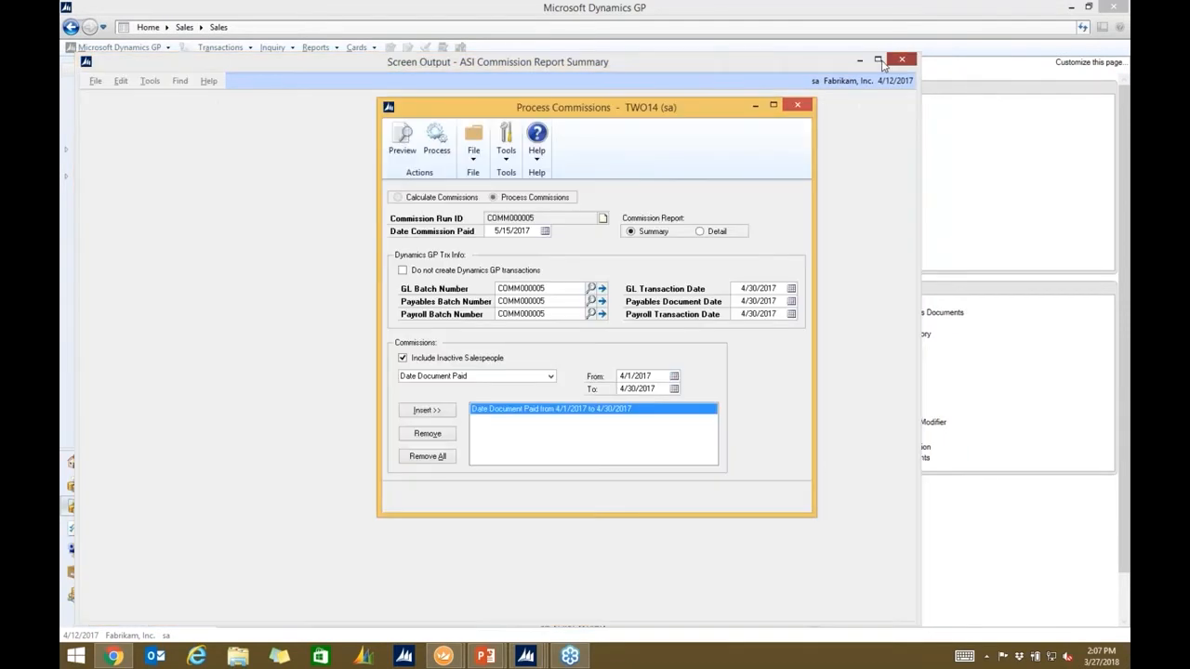
pyautogui.click(796, 108)
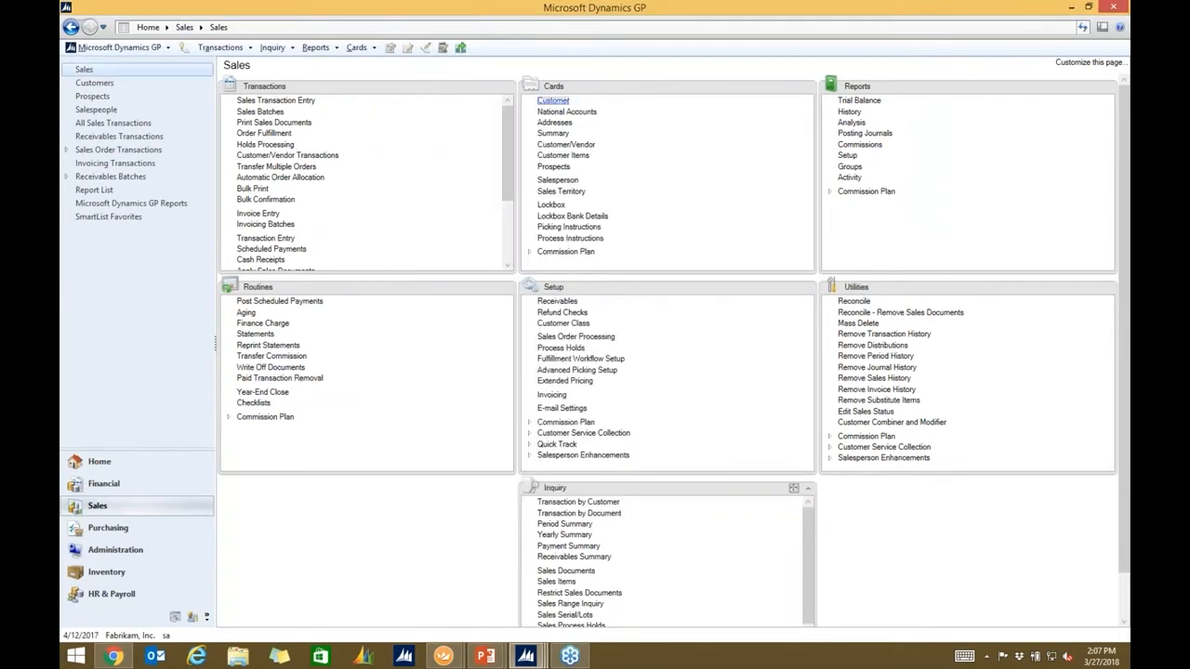
# Step: Bring up the open Payables Transaction Entry window, check the commission invoice's description, and close the window
pyautogui.click(525, 656)
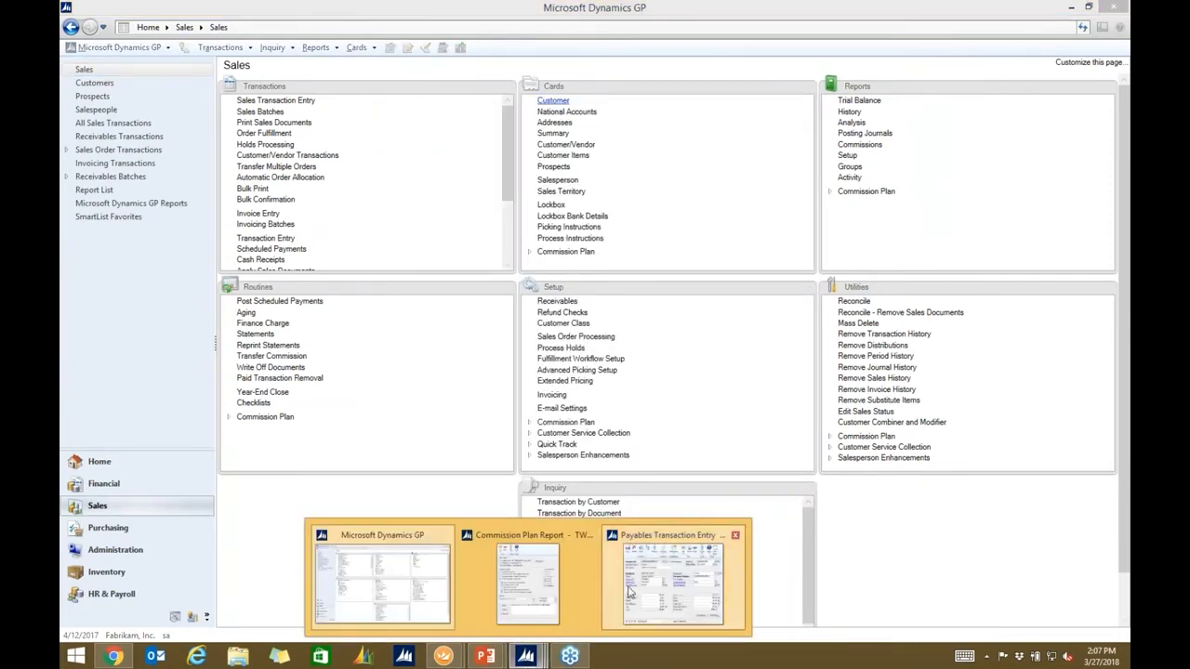
pyautogui.click(628, 592)
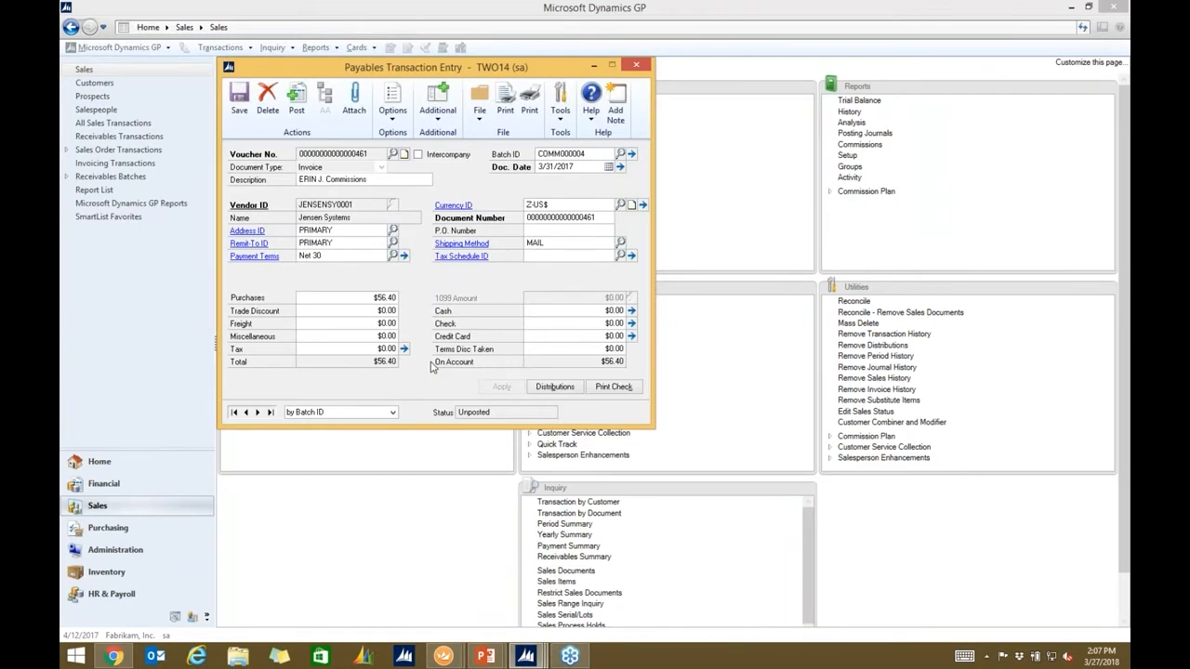
pyautogui.tripleClick(347, 179)
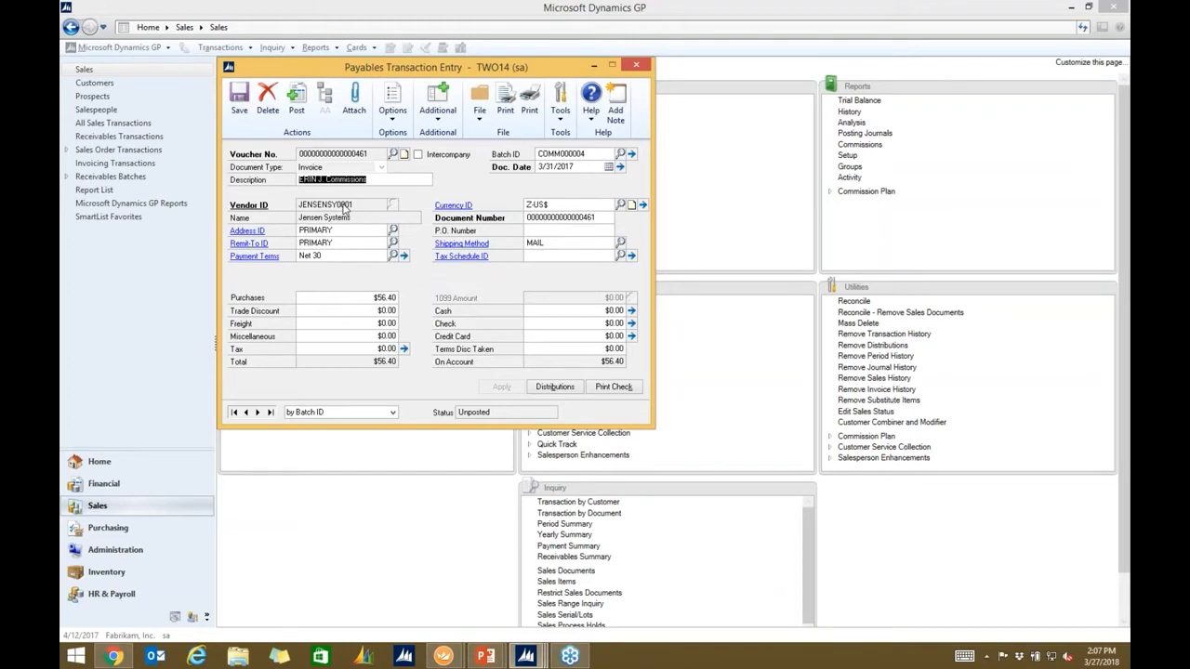
pyautogui.click(638, 64)
# Step: Bring up the Commission Plan Report window and select one report per salesperson
pyautogui.moveTo(526, 656)
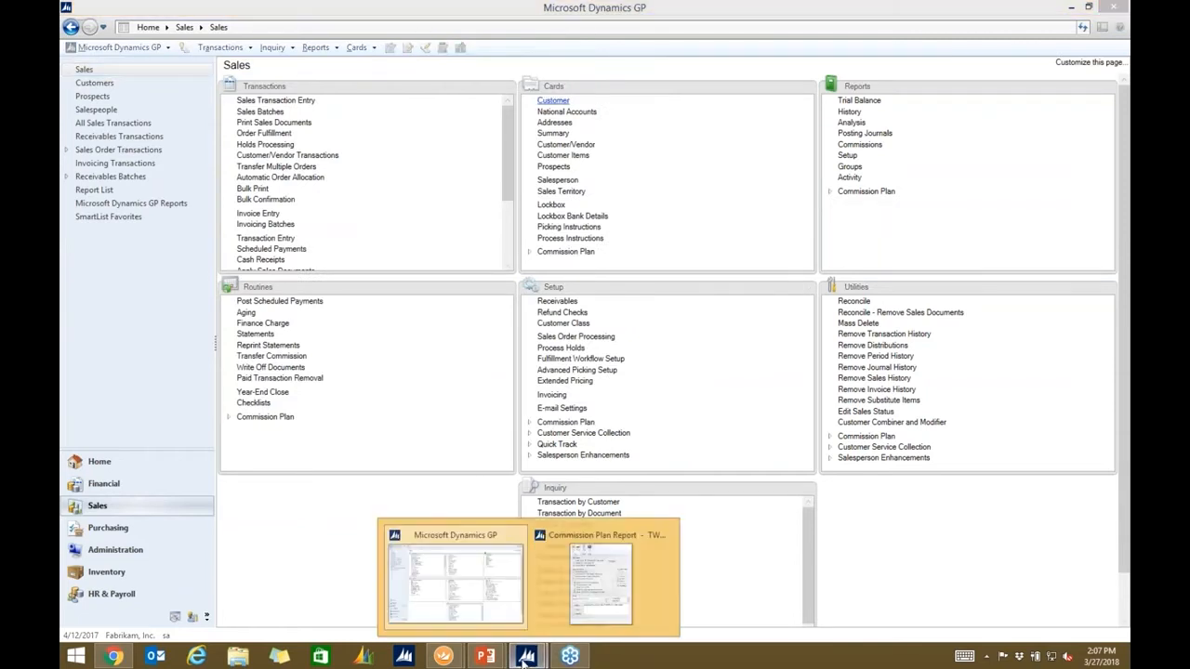
pyautogui.click(612, 600)
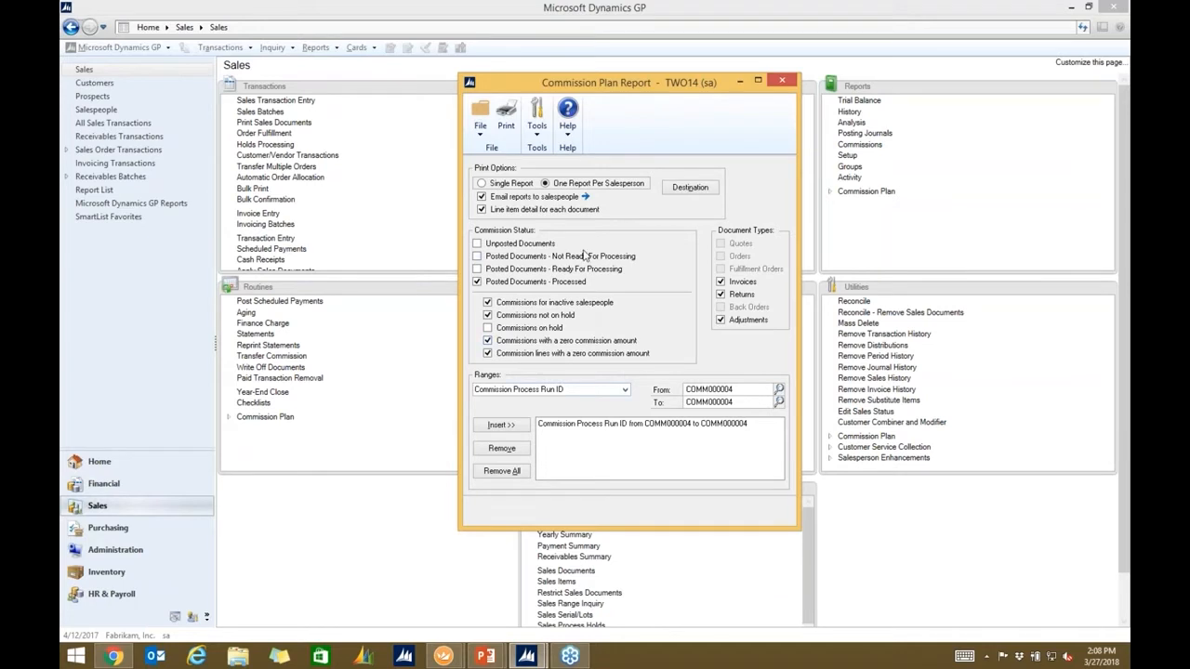
pyautogui.click(584, 185)
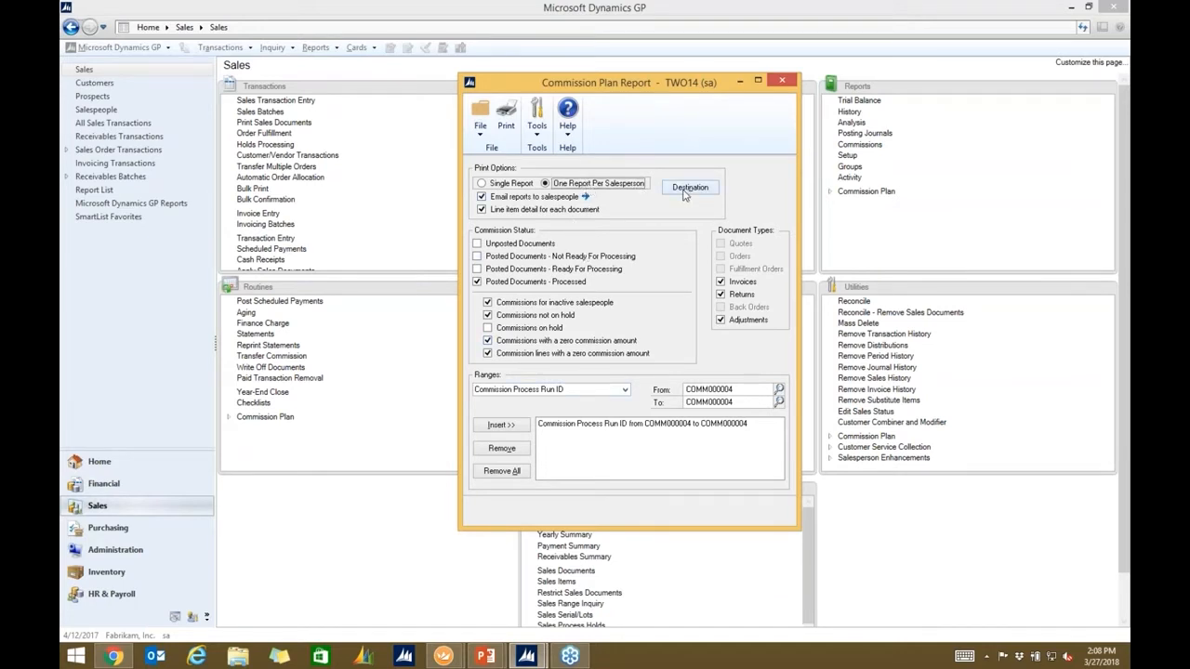
# Step: Open the email options for the salesperson reports, review the subject and message body, and accept them
pyautogui.click(586, 197)
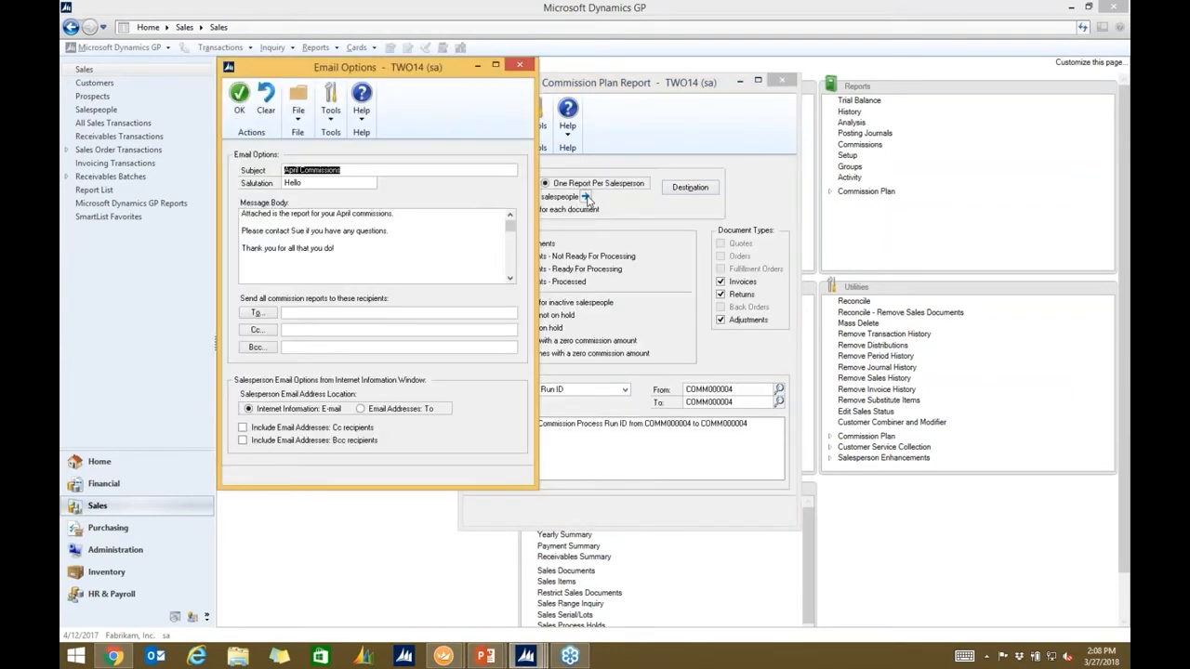
pyautogui.moveTo(462, 74); pyautogui.dragTo(598, 243)
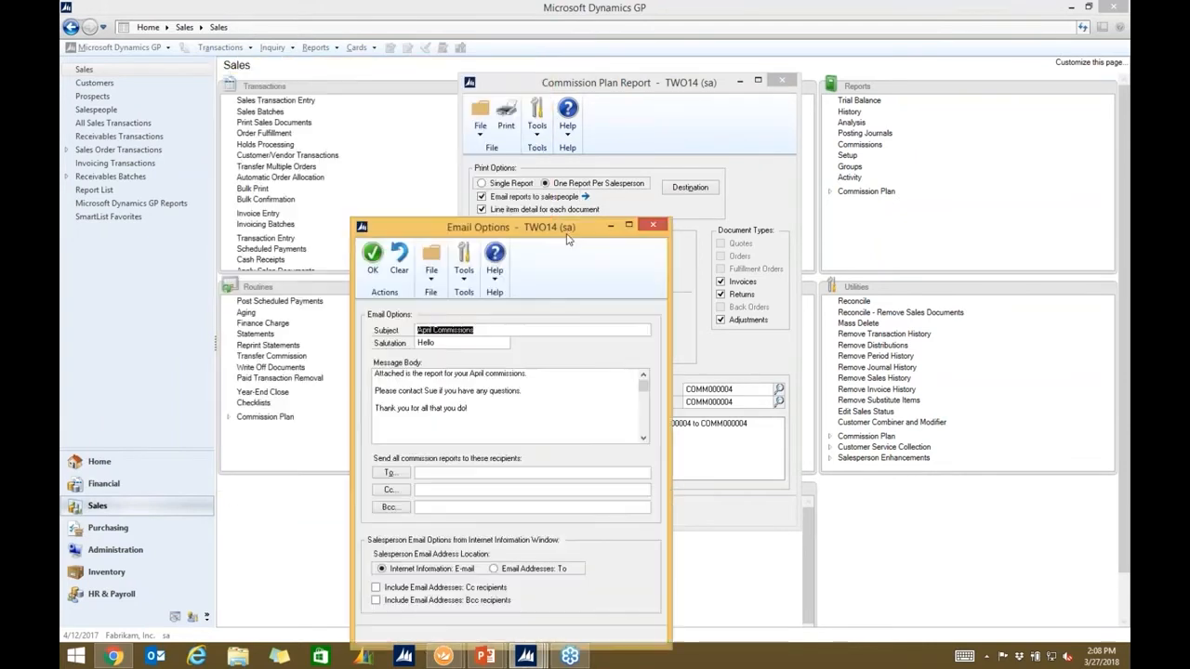
pyautogui.click(492, 343)
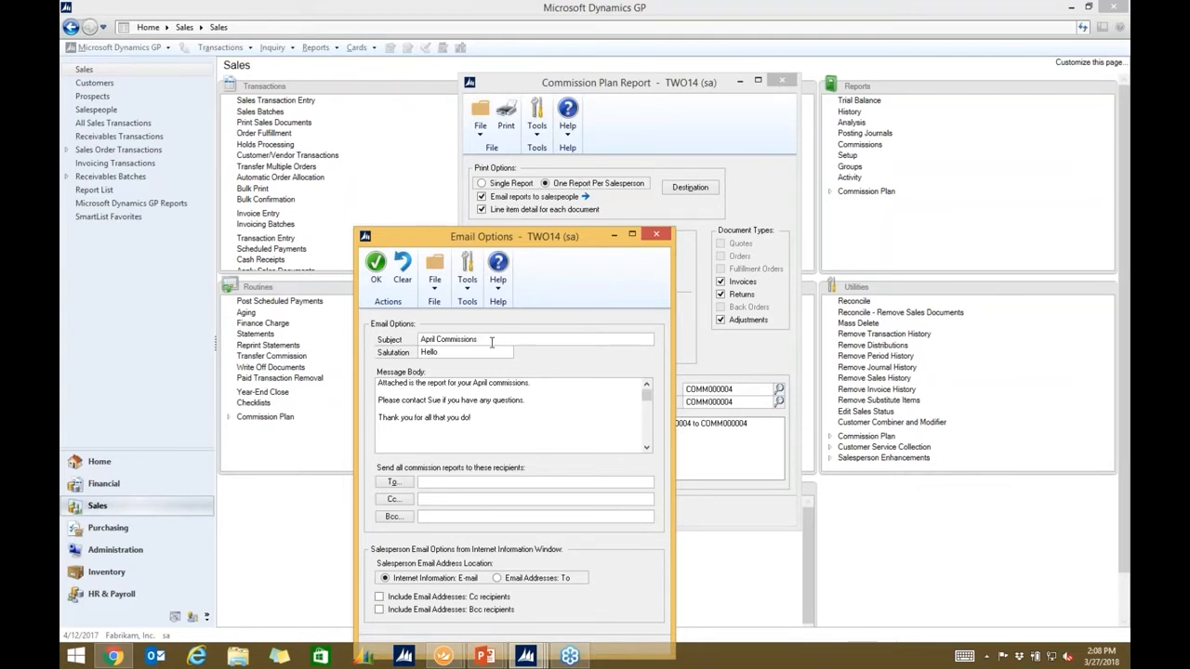
pyautogui.click(383, 383)
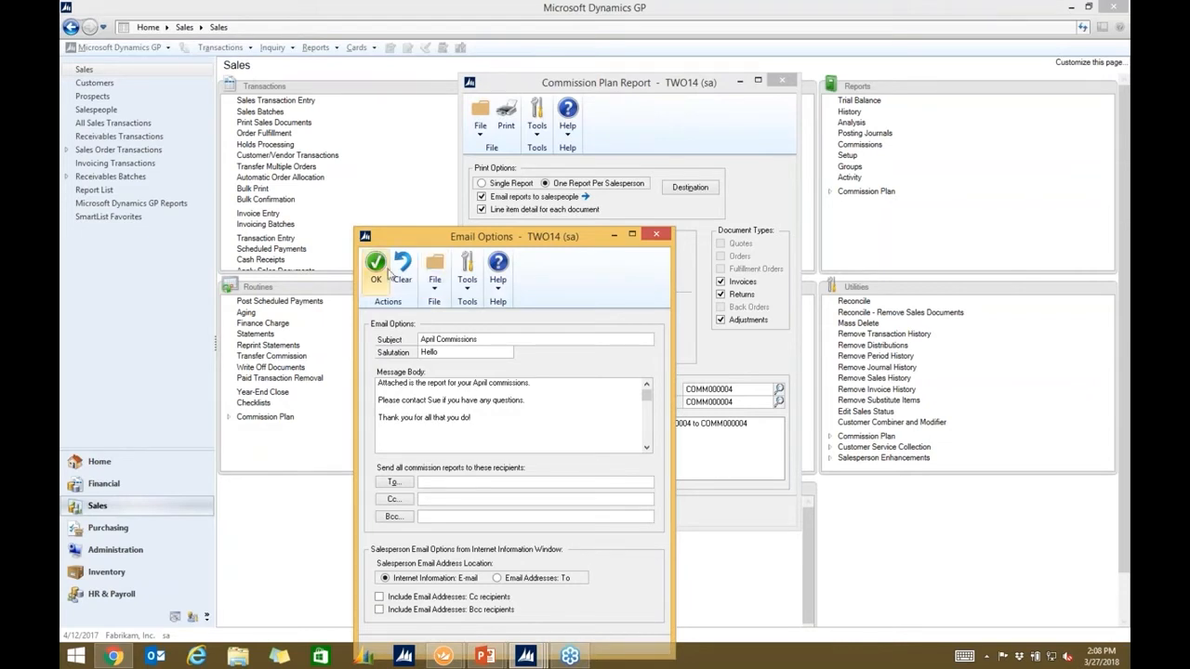
pyautogui.click(374, 268)
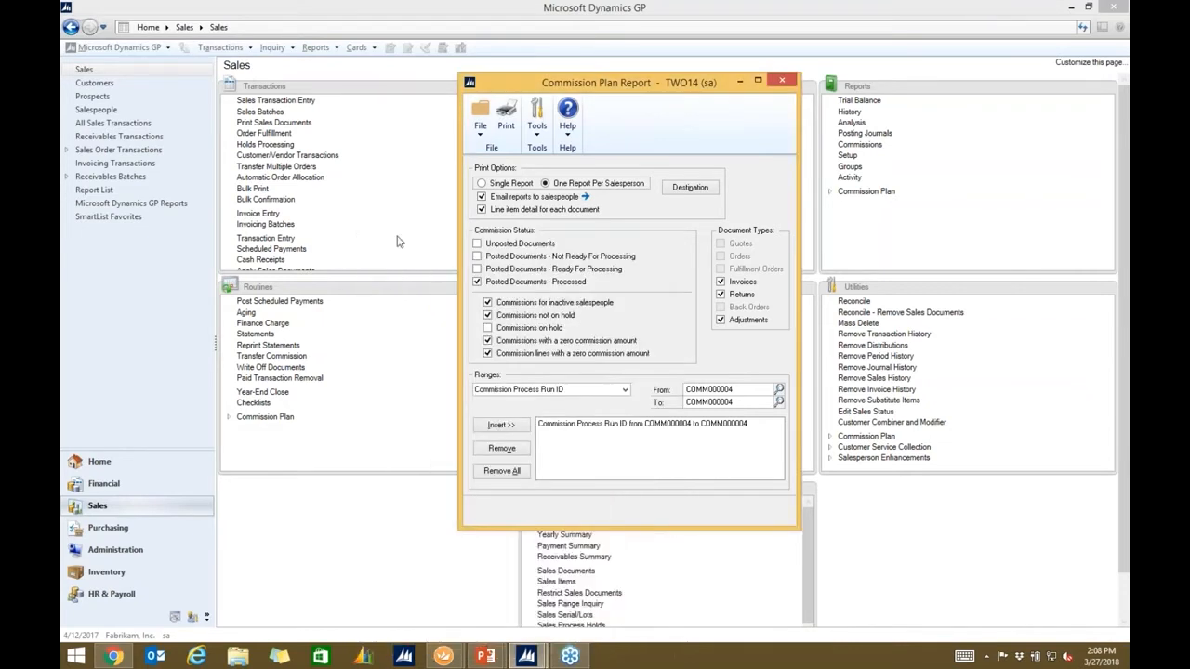
# Step: Print and email the commission plan reports, then close the error log and the report window
pyautogui.click(508, 119)
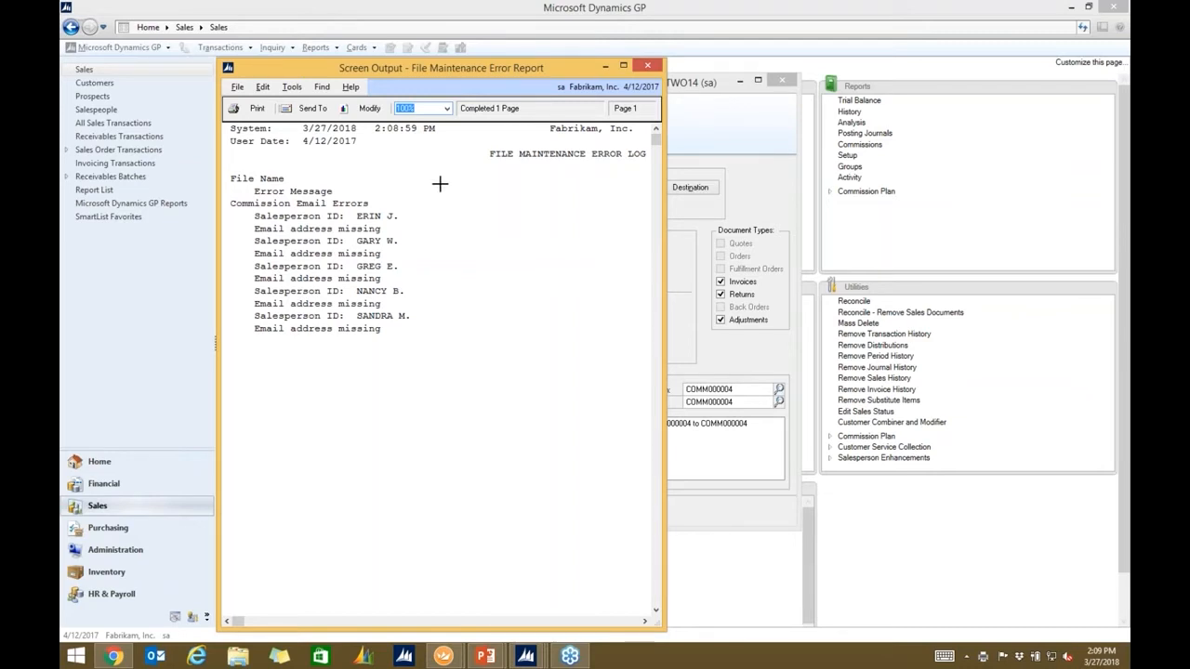
pyautogui.click(654, 68)
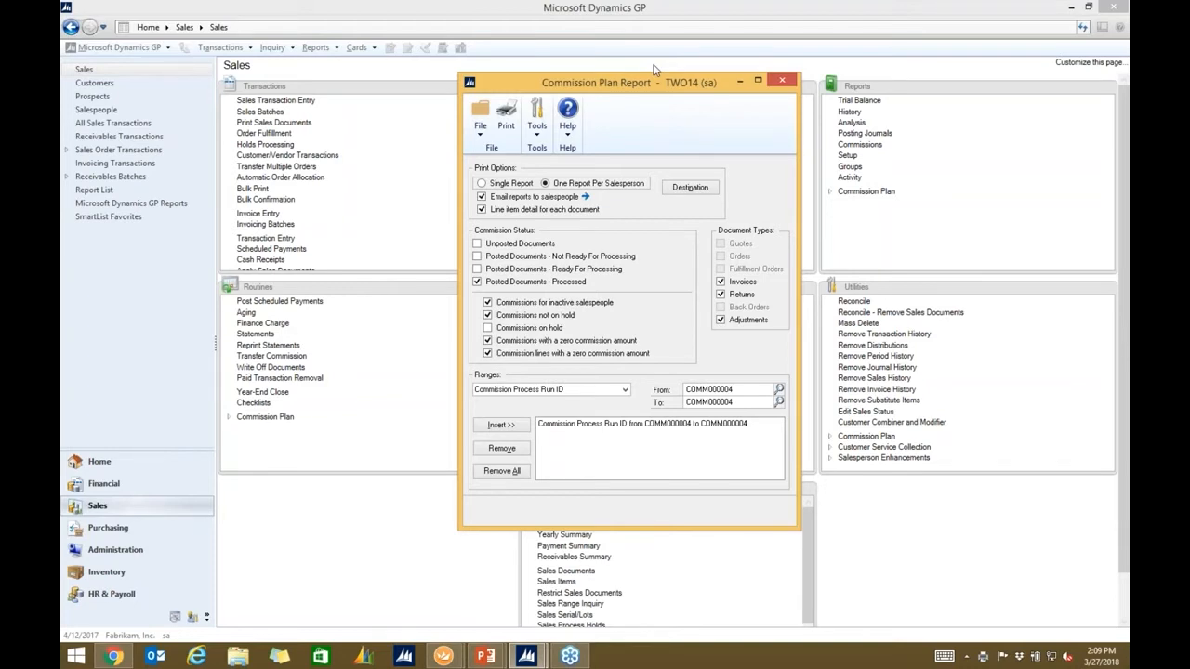
pyautogui.click(782, 81)
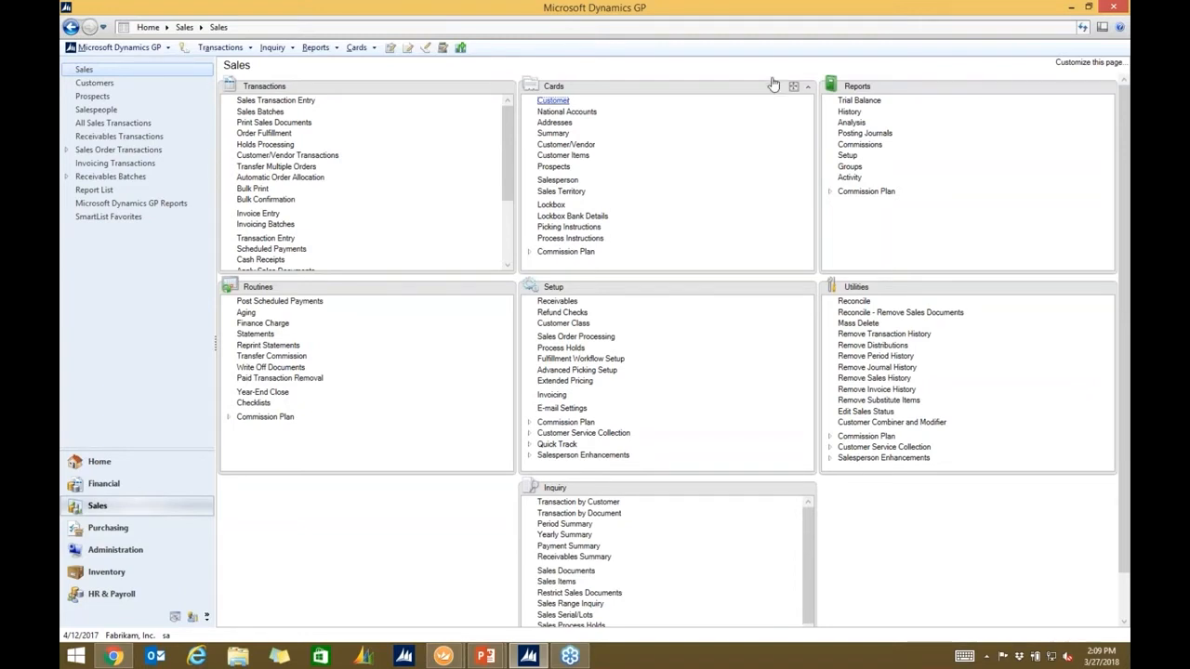
# Step: Open Customer Maintenance, display the first customer record, and check its assigned salesperson
pyautogui.click(554, 102)
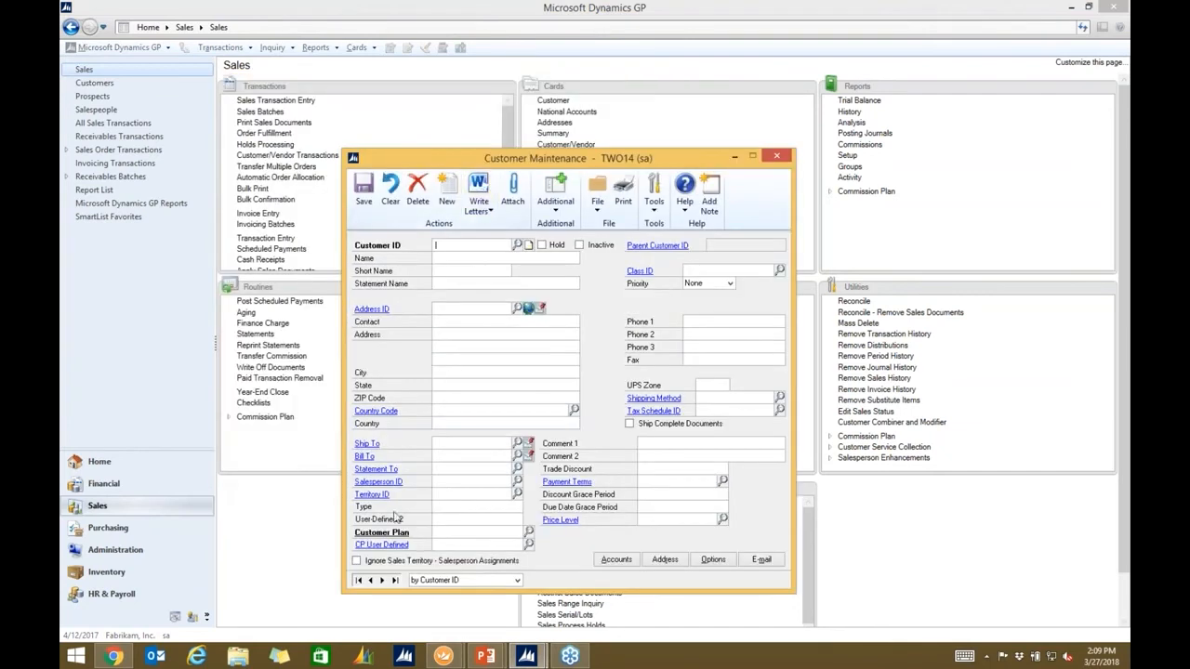
pyautogui.click(358, 580)
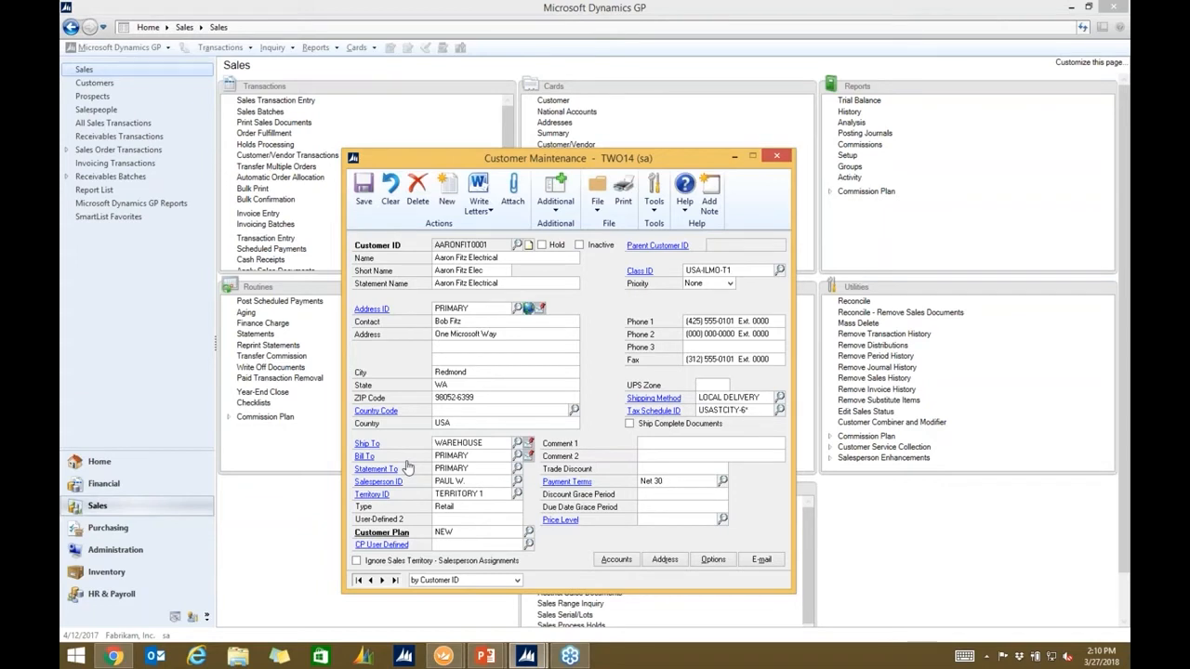
pyautogui.doubleClick(477, 482)
pyautogui.click(477, 482)
# Step: Open the commission plan information for Aaron Fitz Electrical and place its window beside the customer record
pyautogui.moveTo(500, 166); pyautogui.dragTo(372, 166)
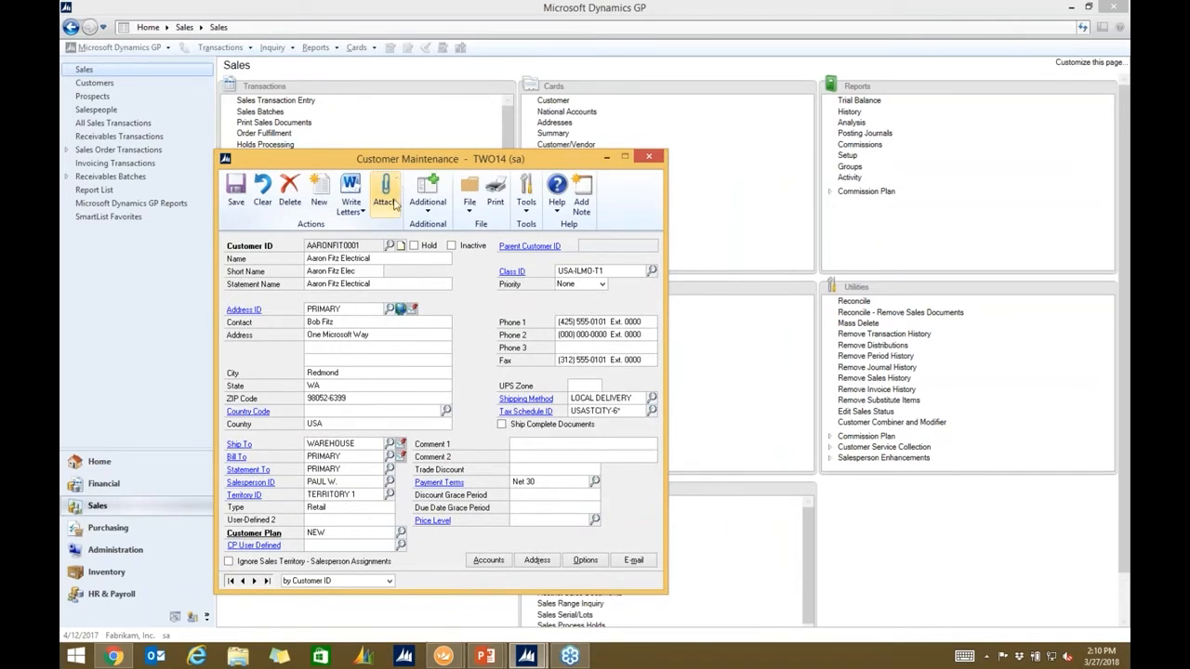
pyautogui.click(425, 197)
pyautogui.click(426, 198)
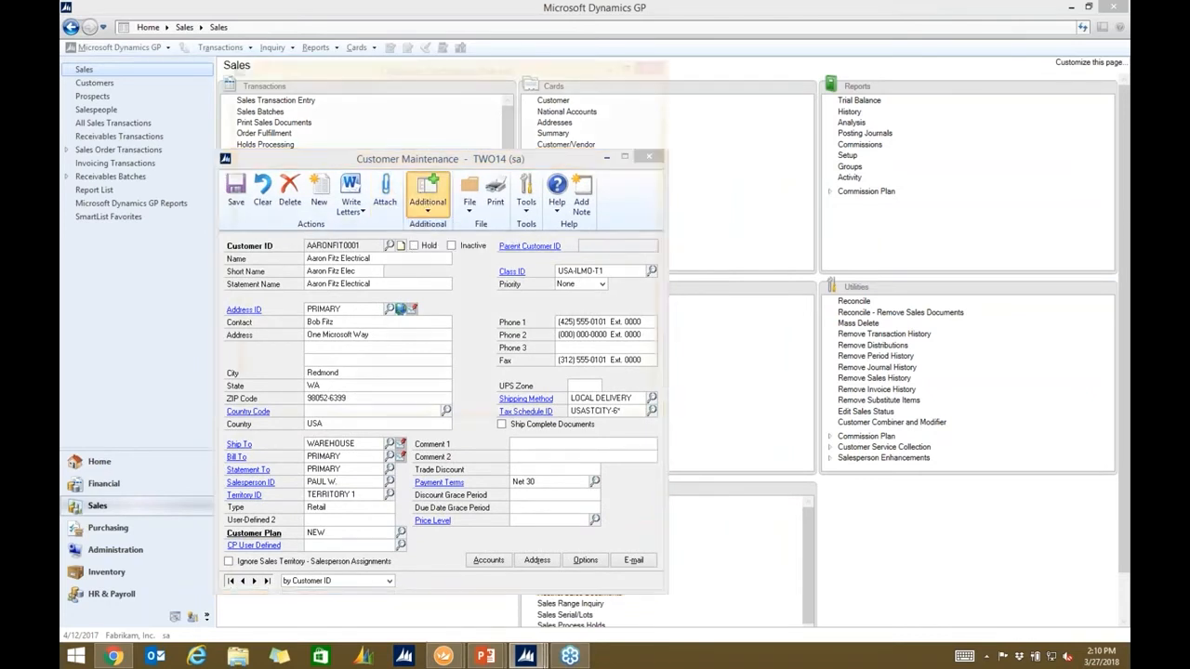
pyautogui.moveTo(384, 77); pyautogui.dragTo(598, 174)
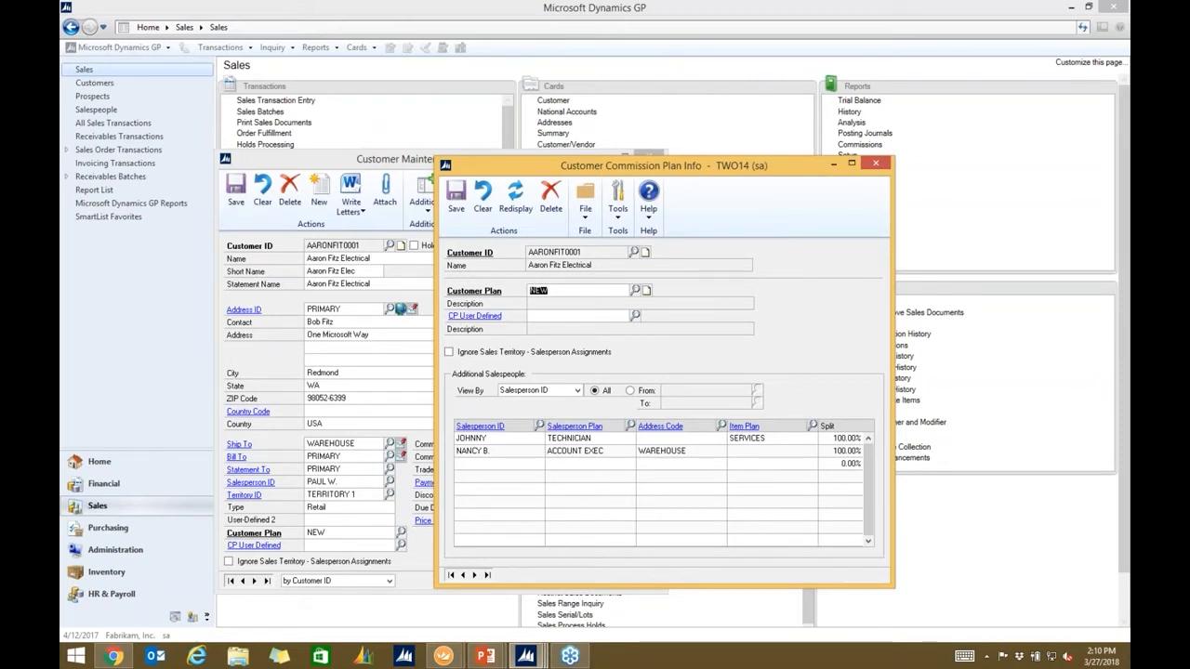
# Step: Compare the customer's default salesperson with the additional salespeople, checking their salesperson plans, item plan, and address code
pyautogui.click(343, 483)
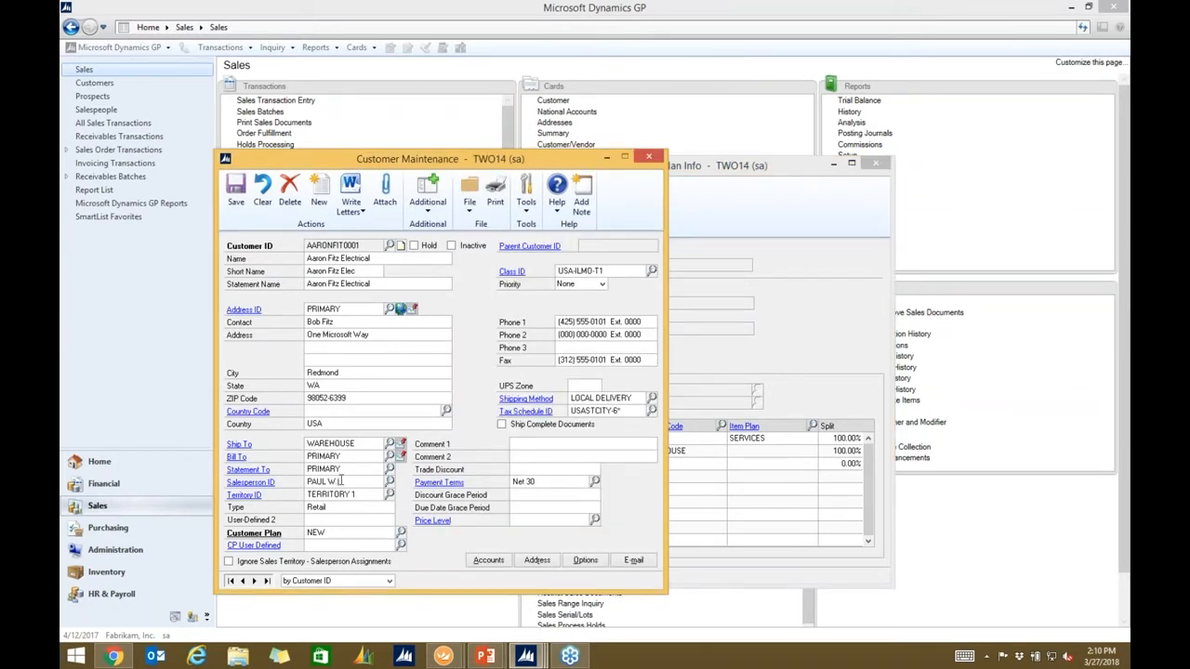
pyautogui.click(702, 170)
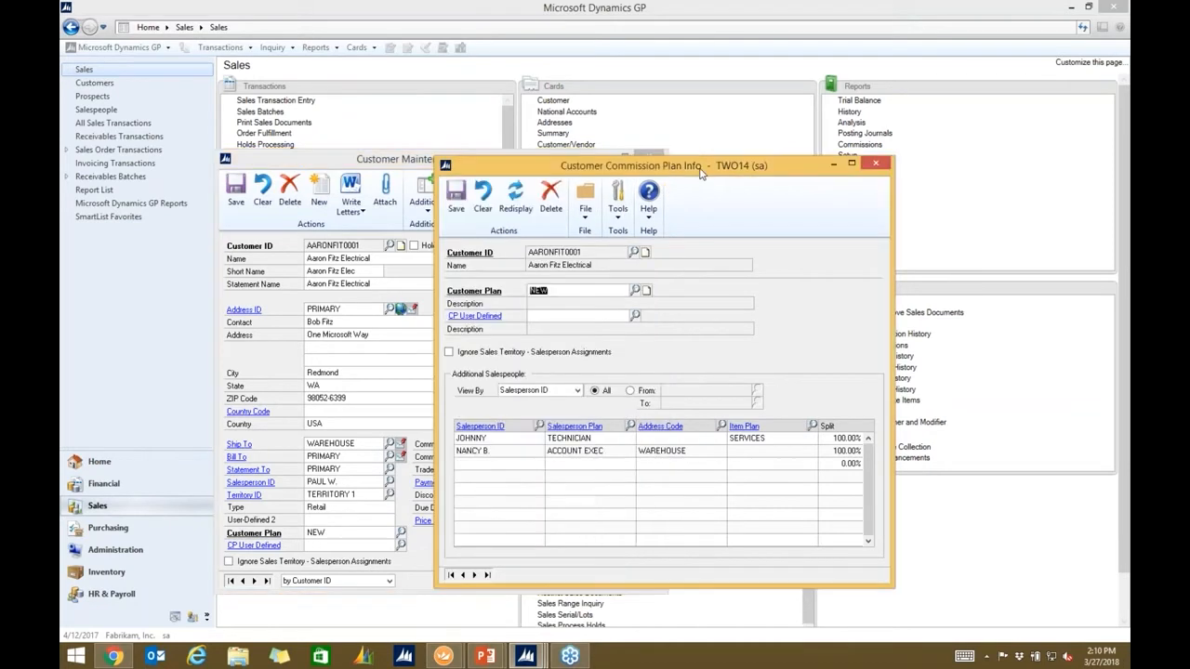
pyautogui.click(602, 435)
pyautogui.click(747, 441)
pyautogui.click(612, 453)
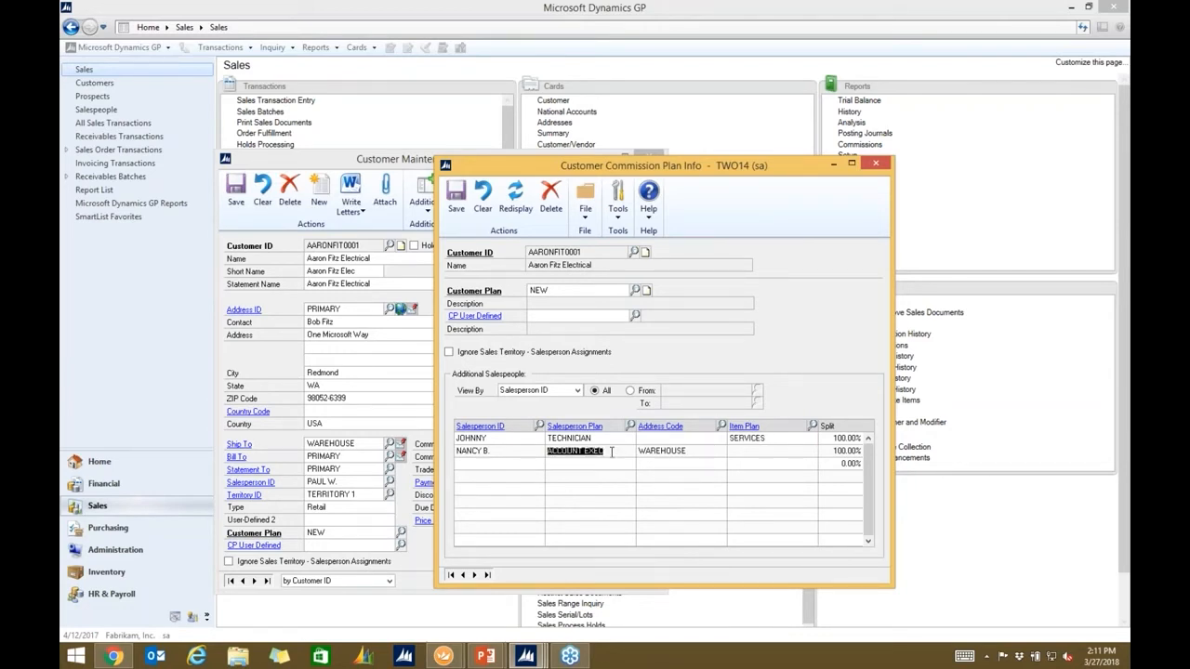
pyautogui.click(612, 452)
pyautogui.click(701, 452)
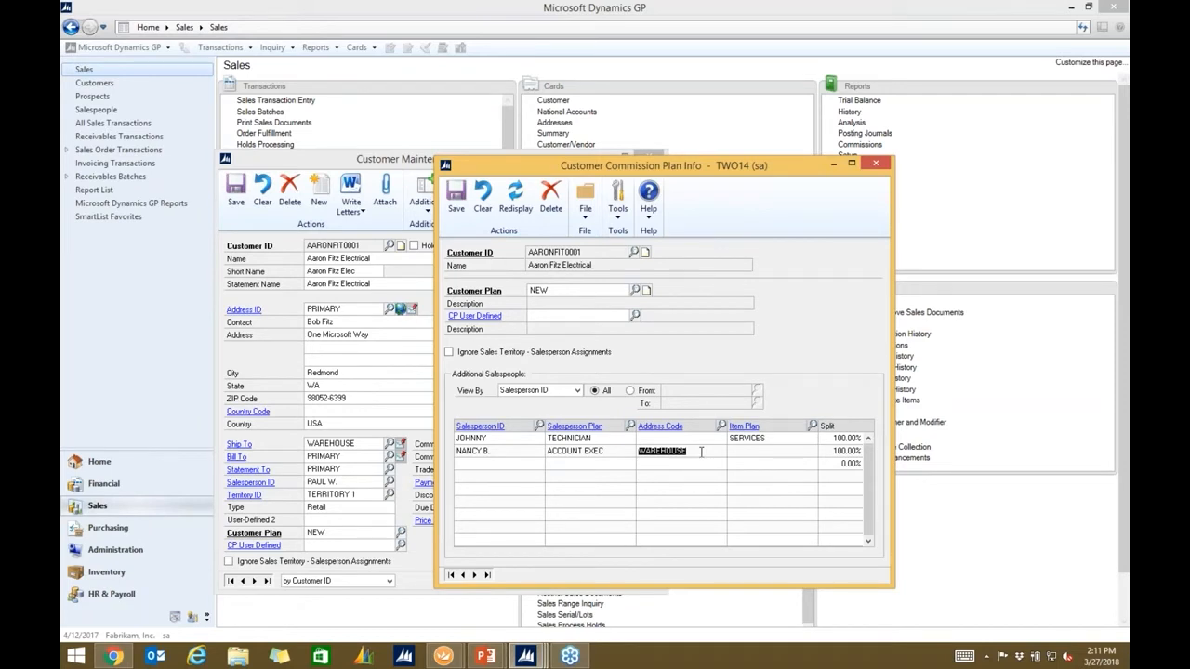
pyautogui.click(700, 452)
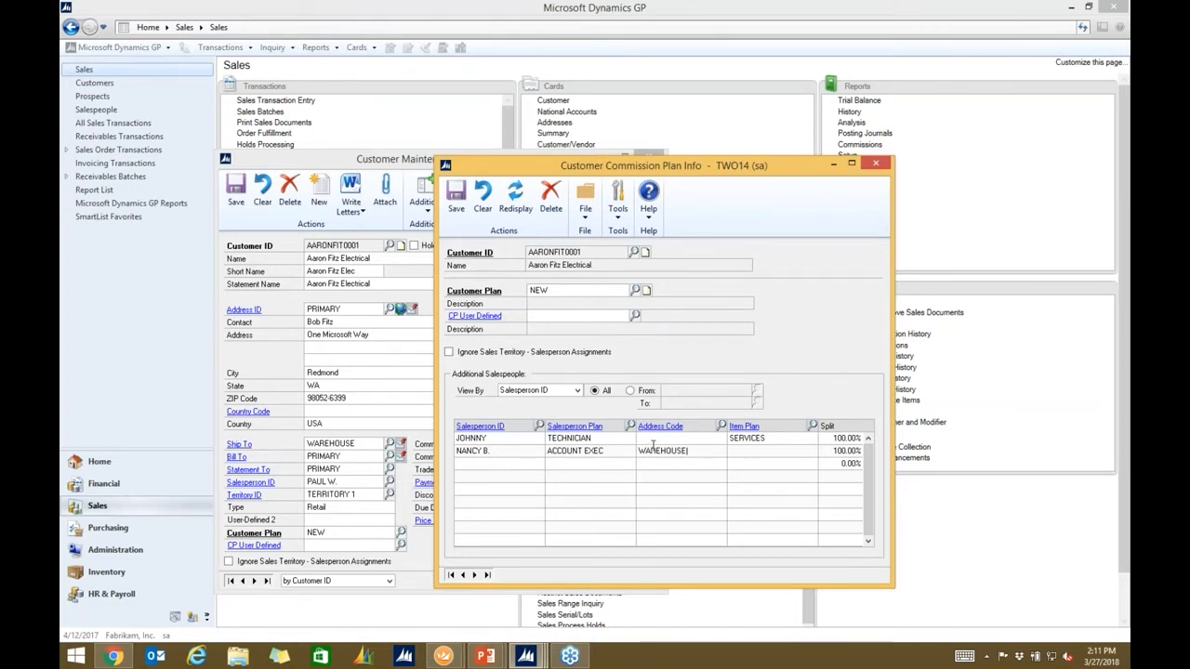
# Step: Check the SERVICES item plan, the ACCOUNT EXEC salesperson plan, and the customer plan, and close the commission plan information
pyautogui.doubleClick(753, 438)
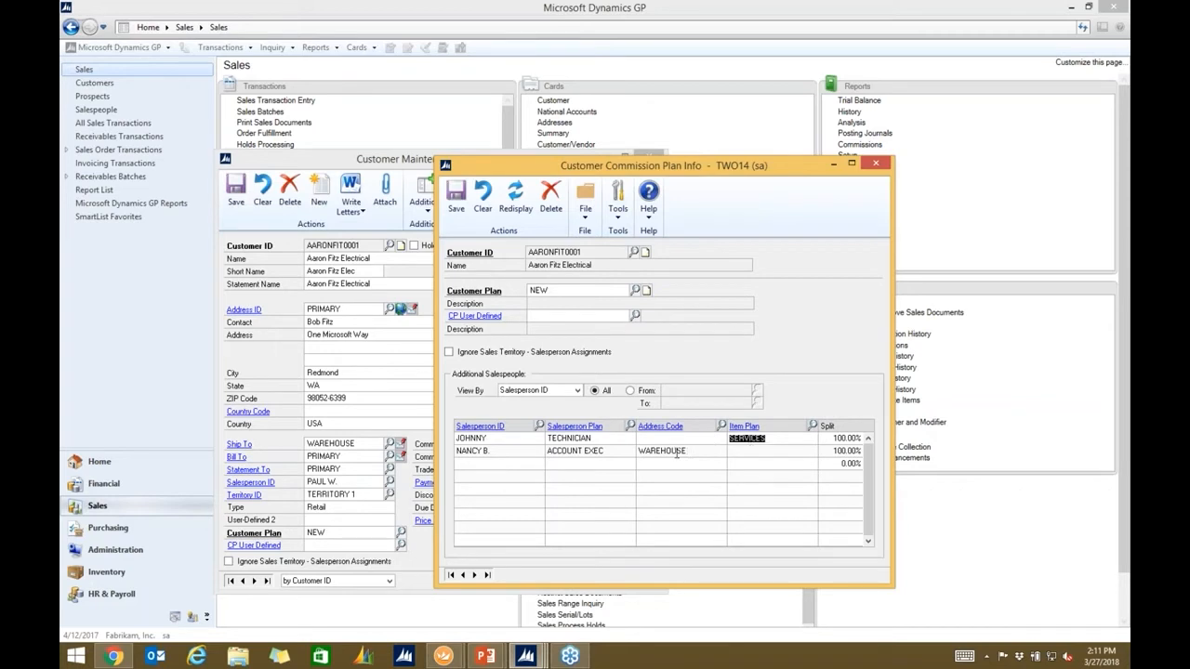
pyautogui.doubleClick(583, 450)
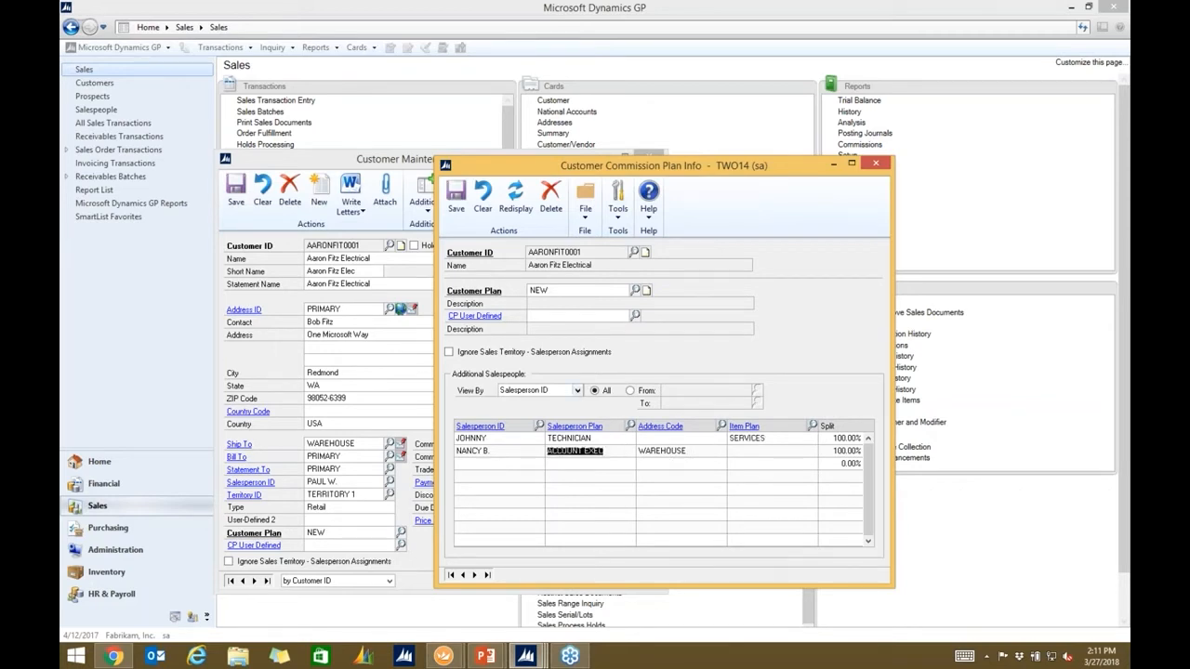
pyautogui.doubleClick(546, 291)
pyautogui.click(562, 291)
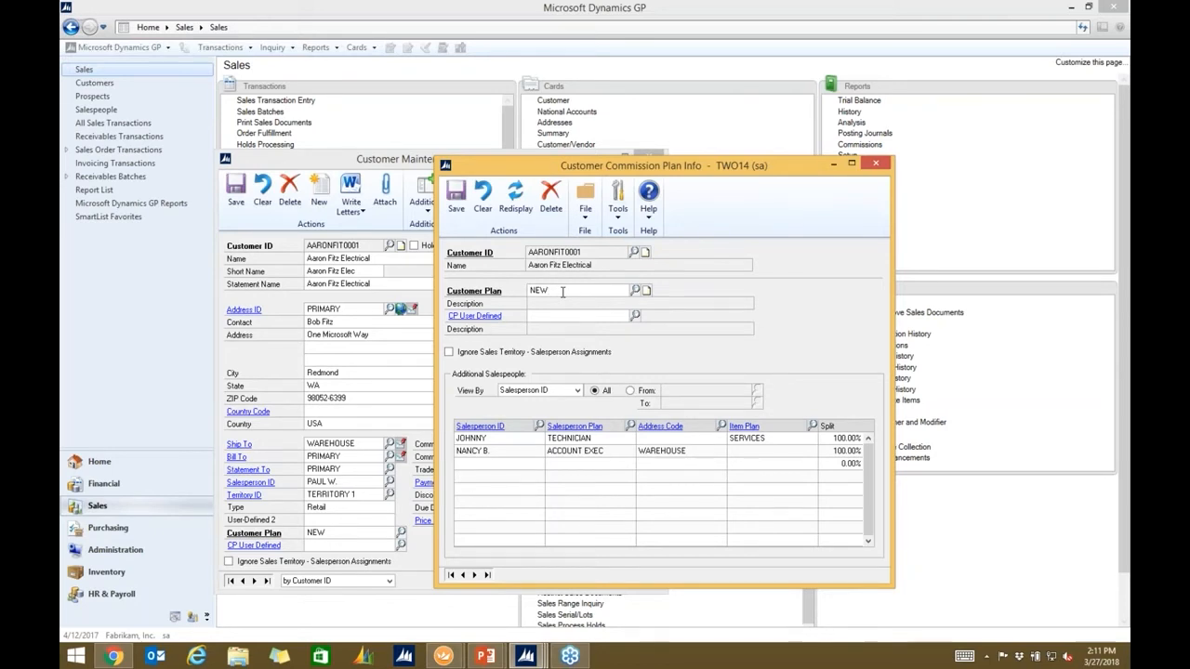
pyautogui.click(876, 164)
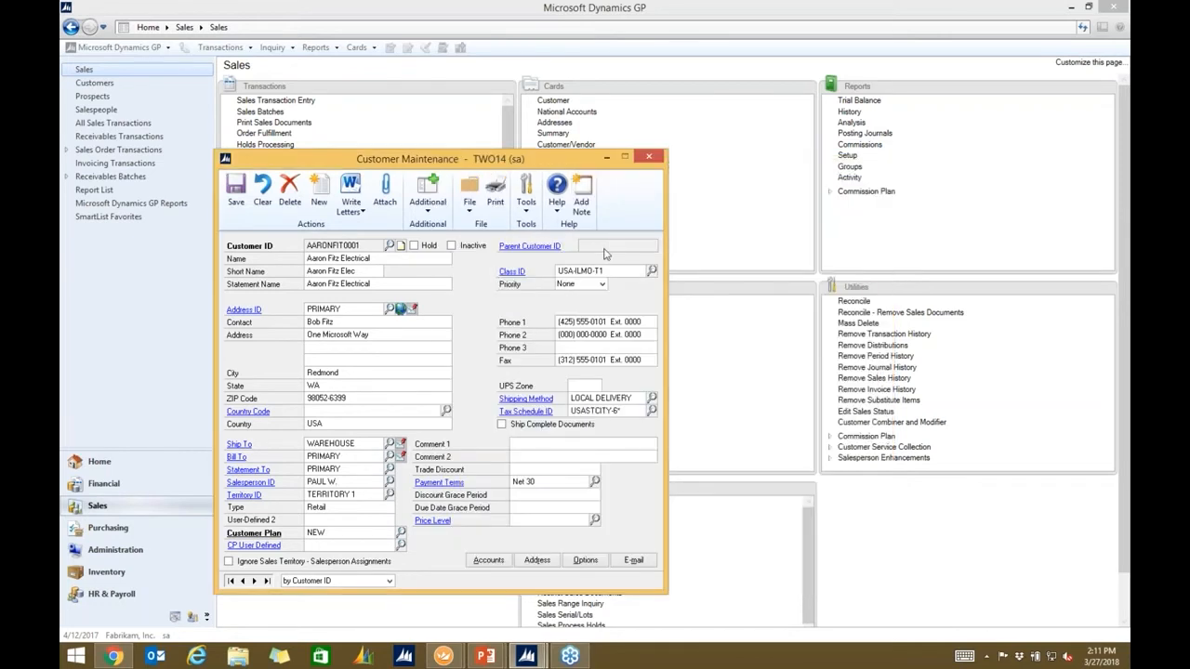
# Step: Open the maintenance record of the customer's assigned salesperson and arrange it beside the customer record
pyautogui.click(267, 483)
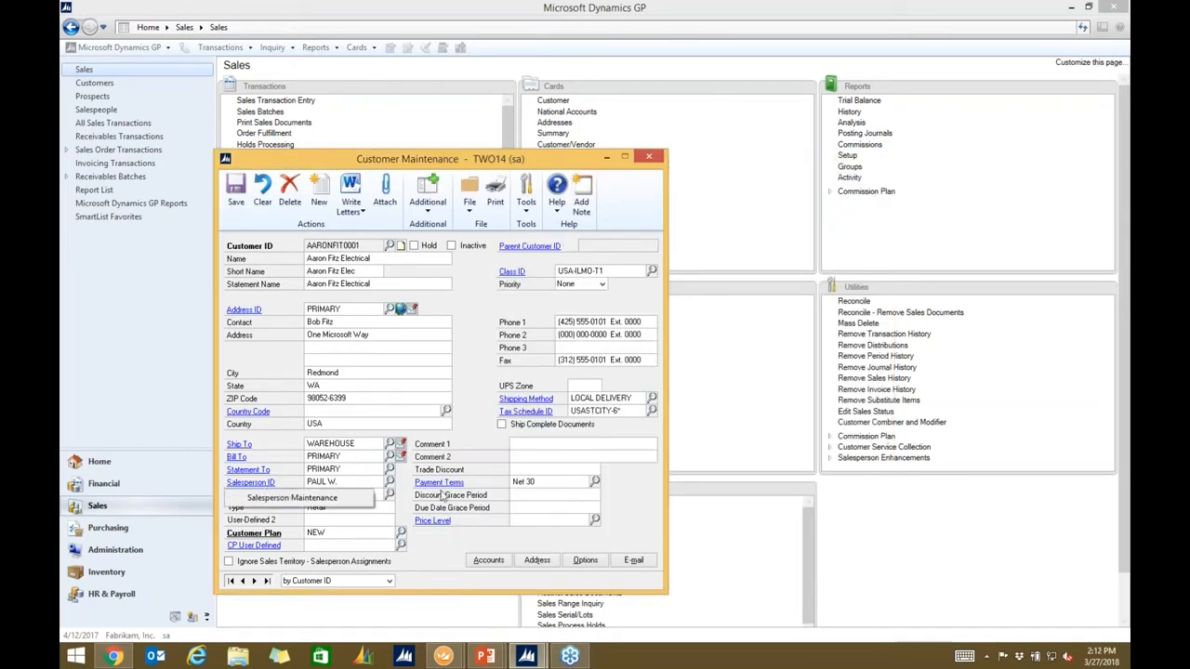
pyautogui.click(335, 501)
pyautogui.moveTo(446, 86); pyautogui.dragTo(711, 101)
pyautogui.moveTo(460, 124); pyautogui.dragTo(374, 127)
pyautogui.click(611, 98)
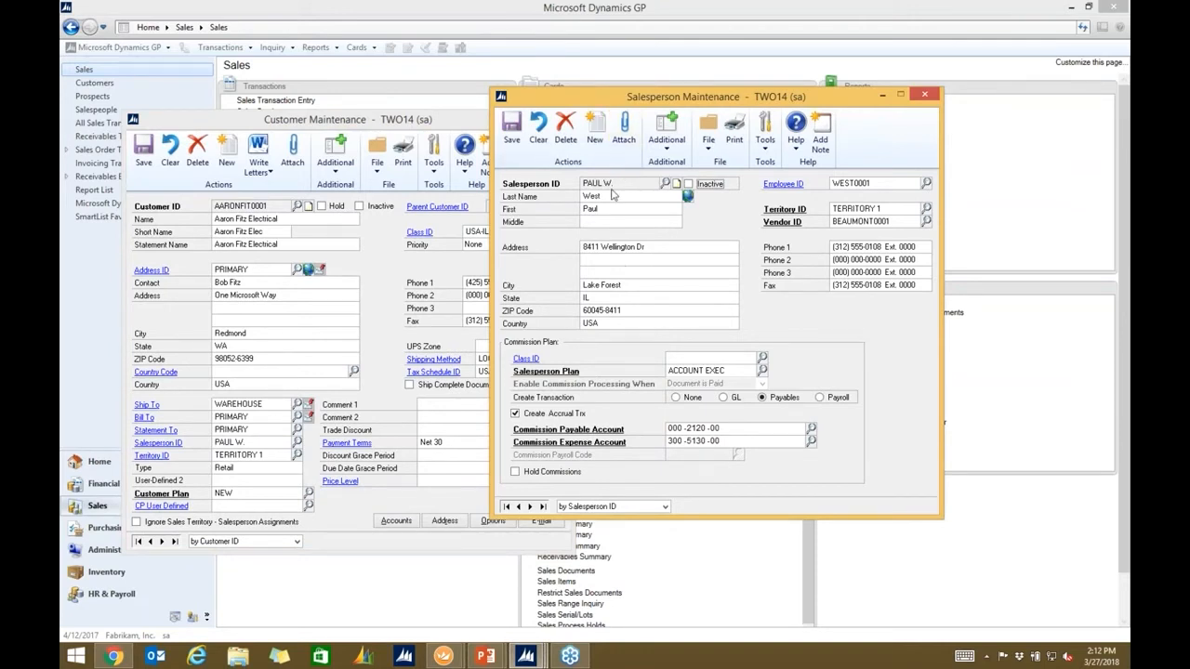
# Step: Review the salesperson's assigned commission plan and vendor ID in Salesperson Maintenance
pyautogui.click(727, 370)
pyautogui.click(729, 370)
pyautogui.moveTo(726, 370); pyautogui.dragTo(654, 366)
pyautogui.click(654, 366)
pyautogui.doubleClick(844, 221)
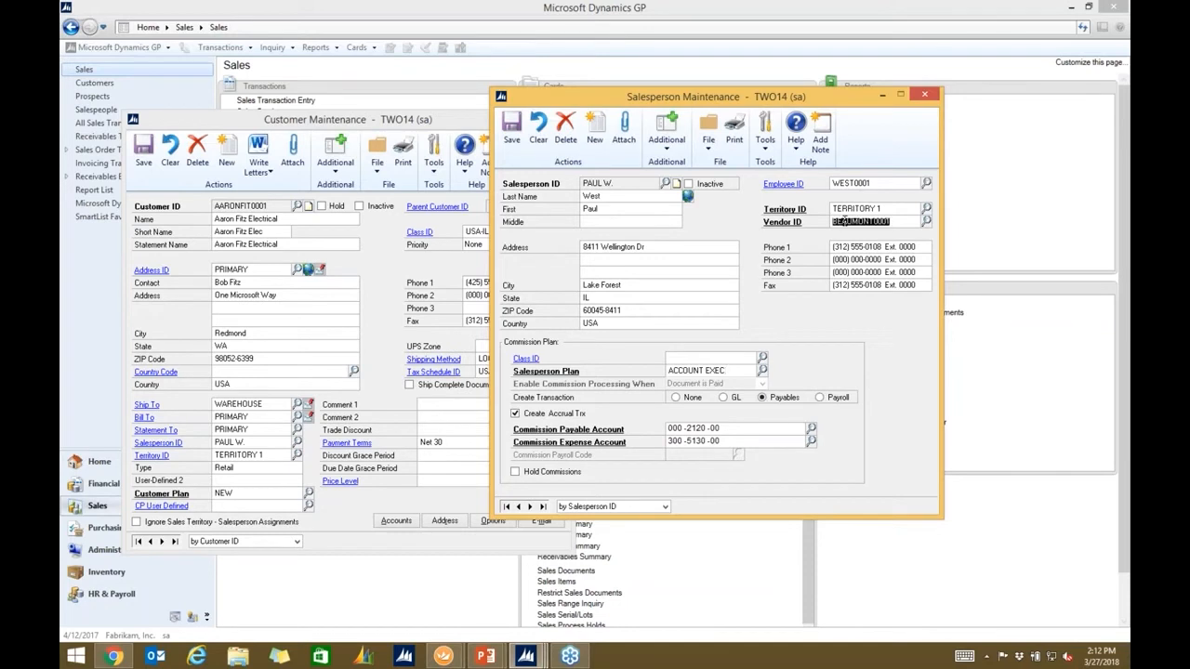
pyautogui.click(843, 220)
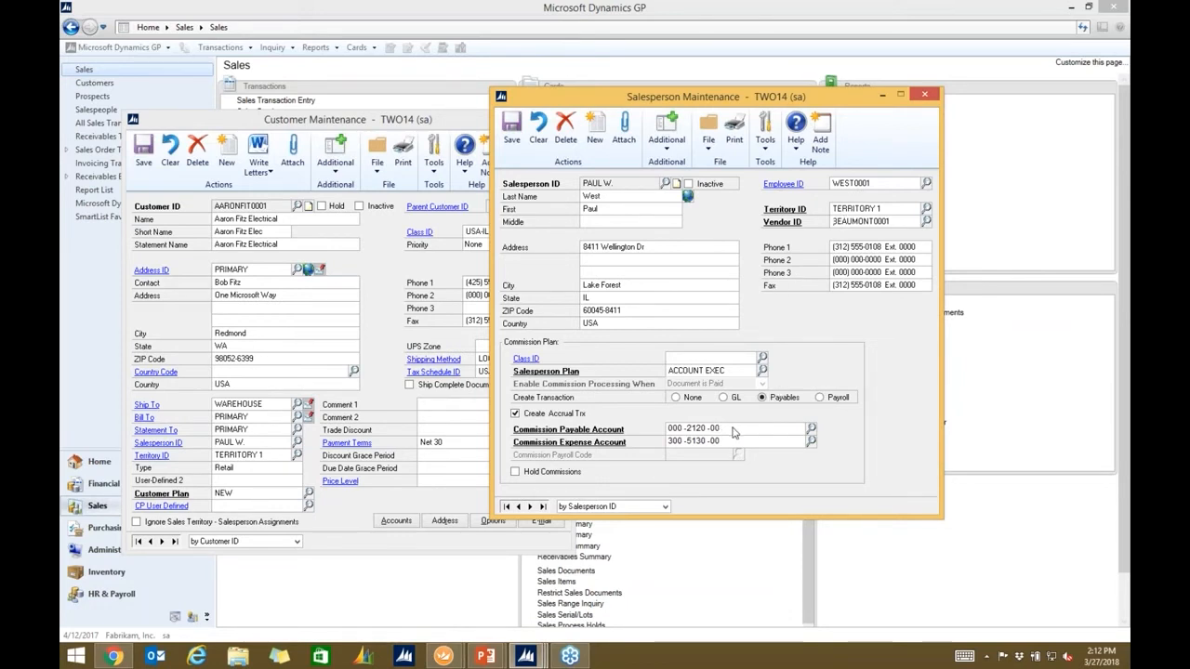
# Step: Open the salesperson's internet information, check the e-mail address, save the record, and close the window
pyautogui.click(687, 196)
pyautogui.click(442, 299)
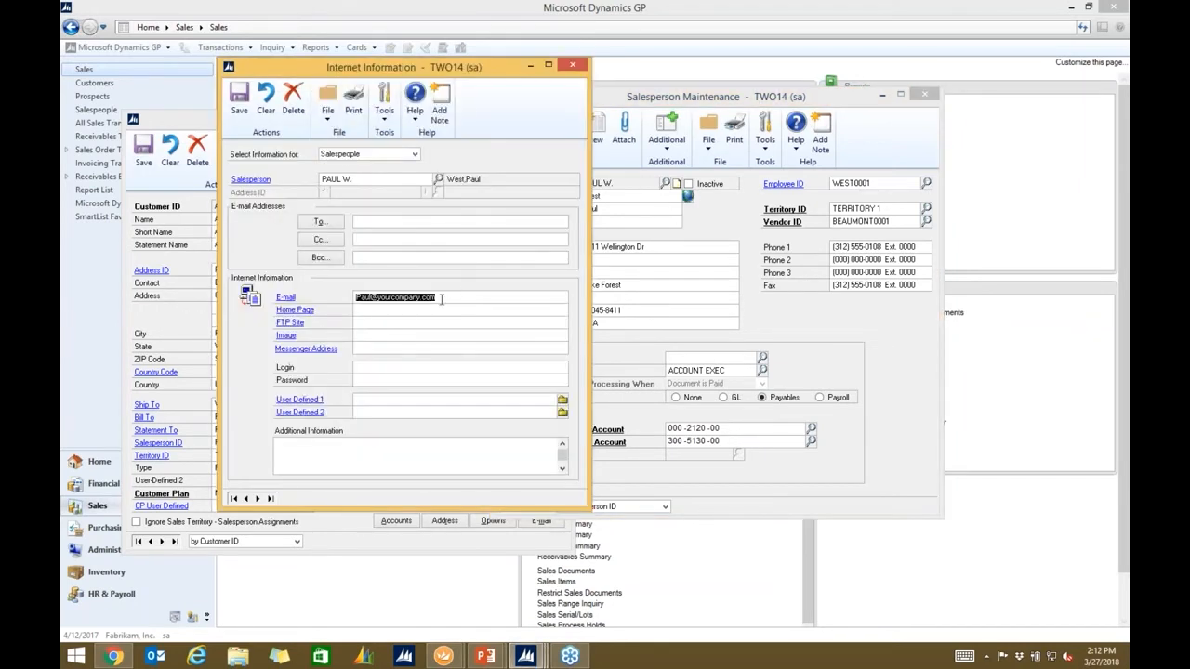
pyautogui.click(239, 99)
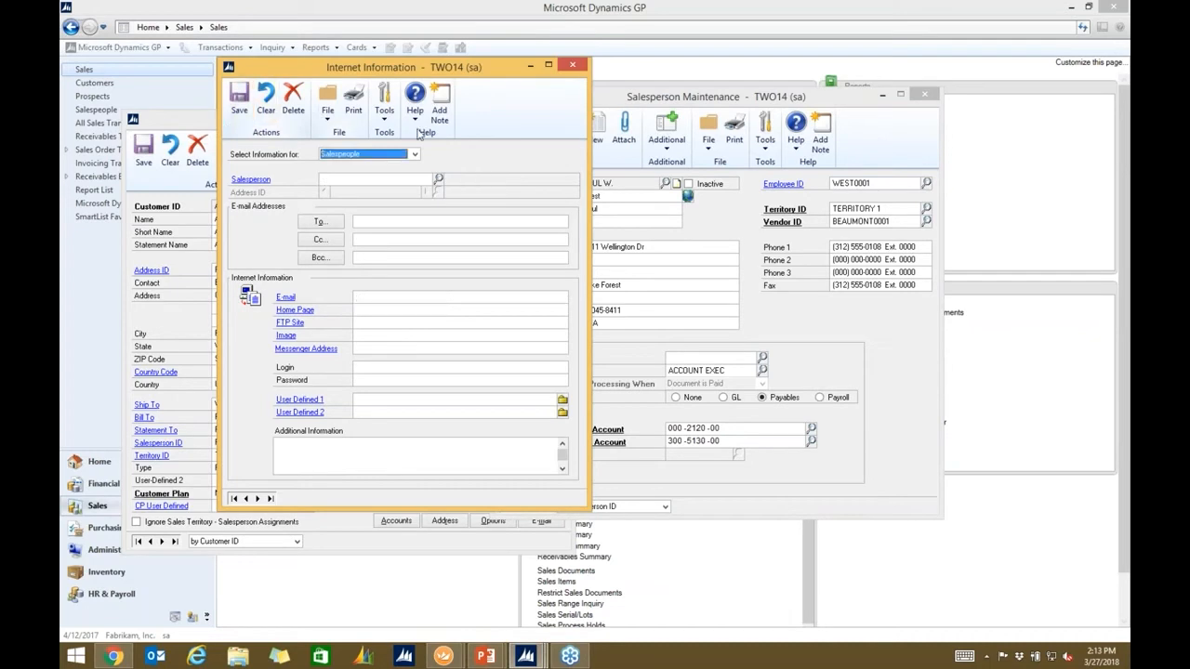
pyautogui.click(573, 64)
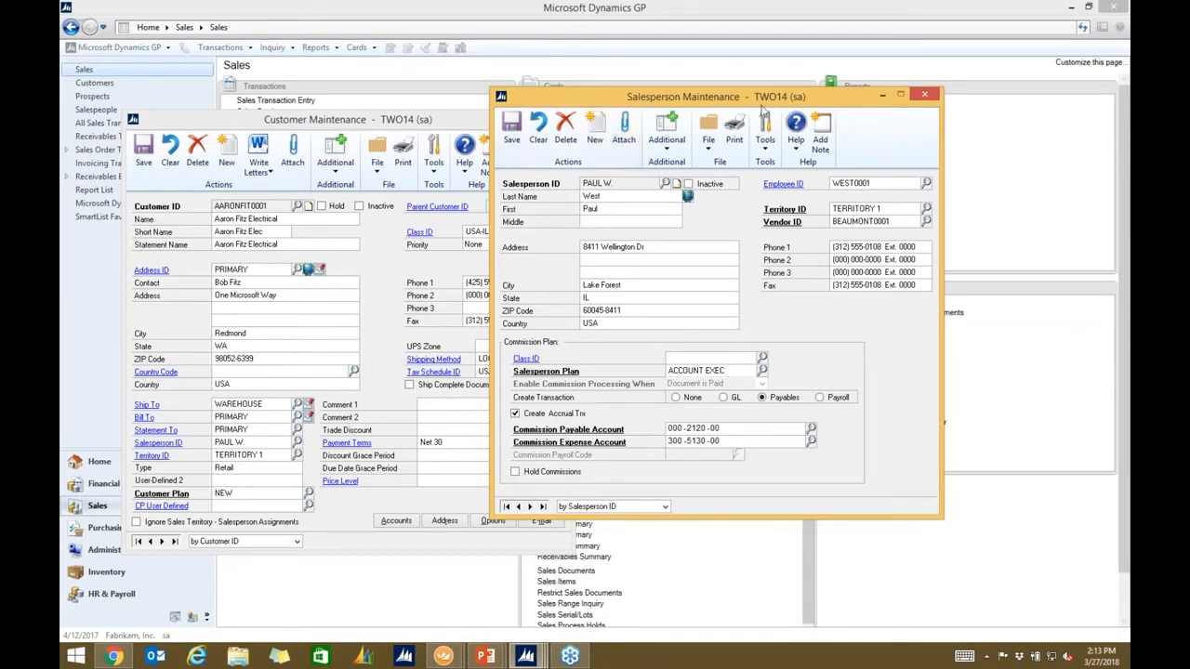
# Step: Close the salesperson record and the customer record to return to the Sales page
pyautogui.moveTo(762, 106); pyautogui.dragTo(652, 109)
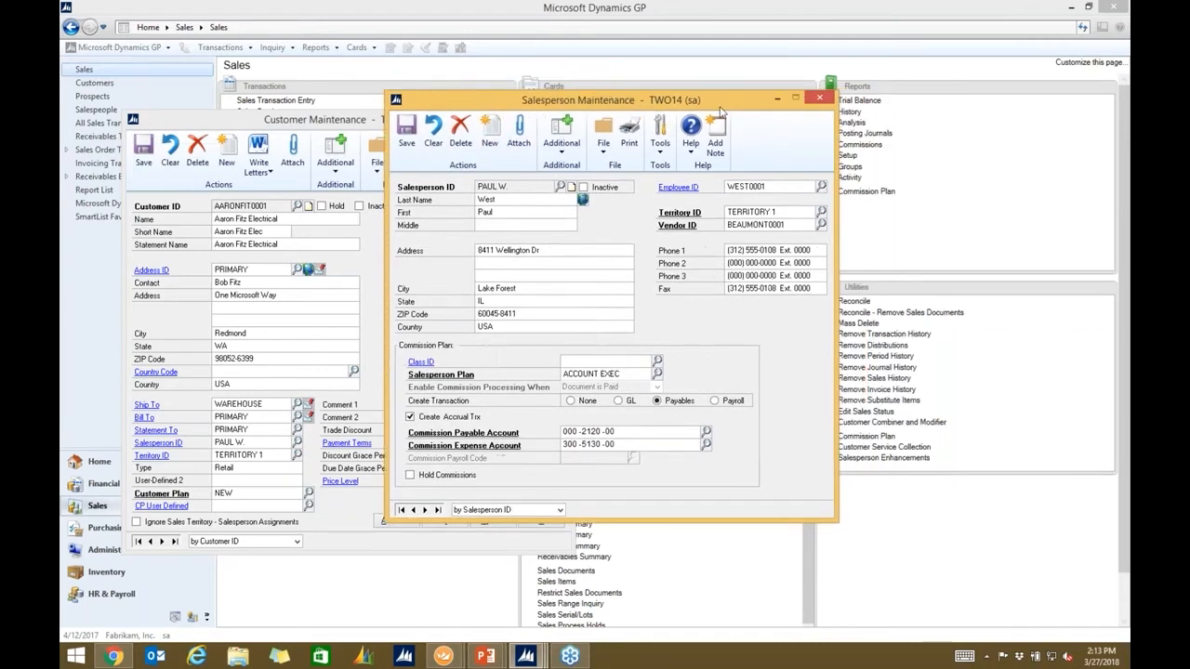
pyautogui.click(817, 98)
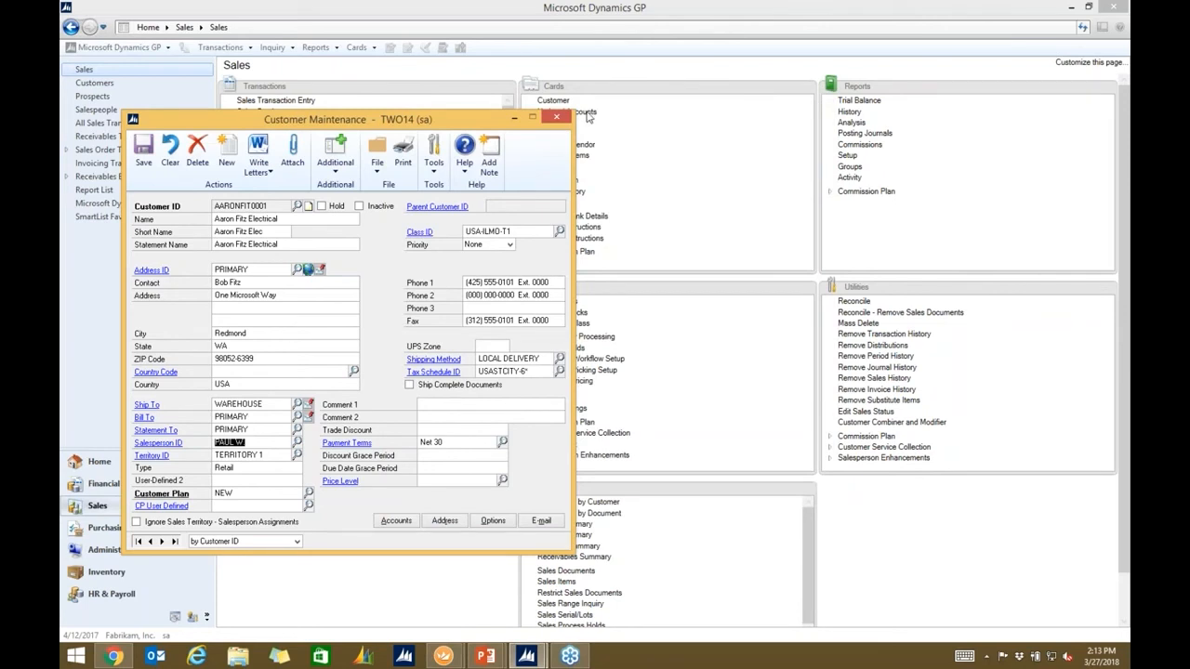
pyautogui.click(557, 119)
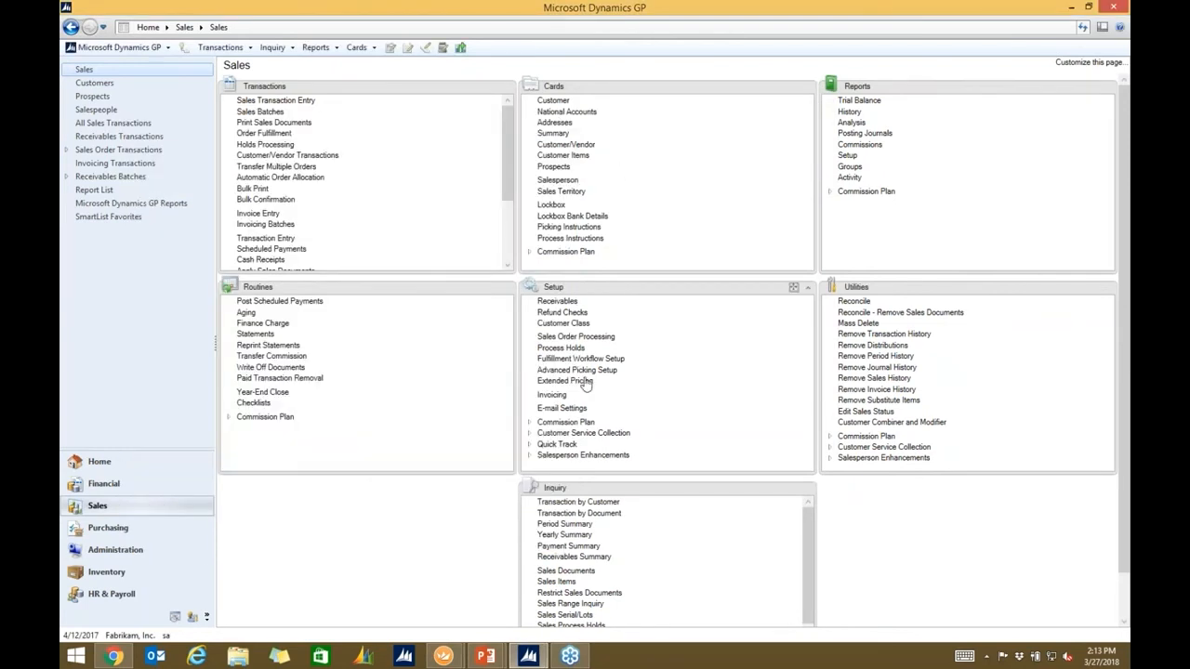
# Step: Display the Aaron Fitz Electrical invoice in Sales Transaction Entry and open its commission plan entry below it
pyautogui.click(297, 100)
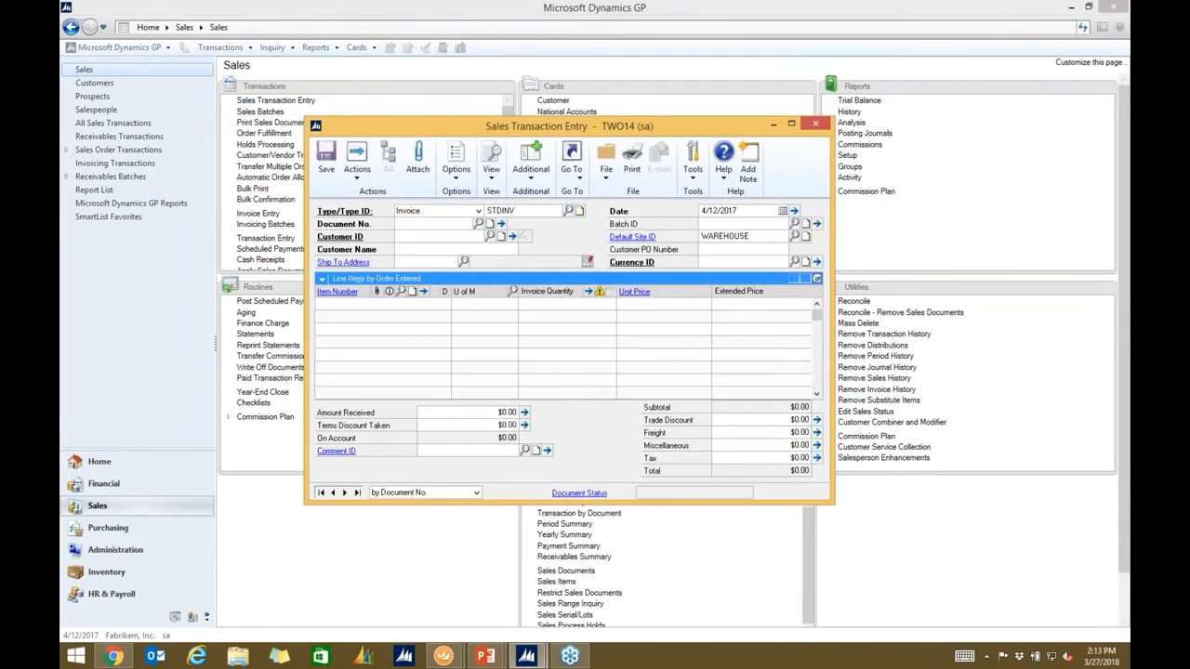
pyautogui.click(333, 492)
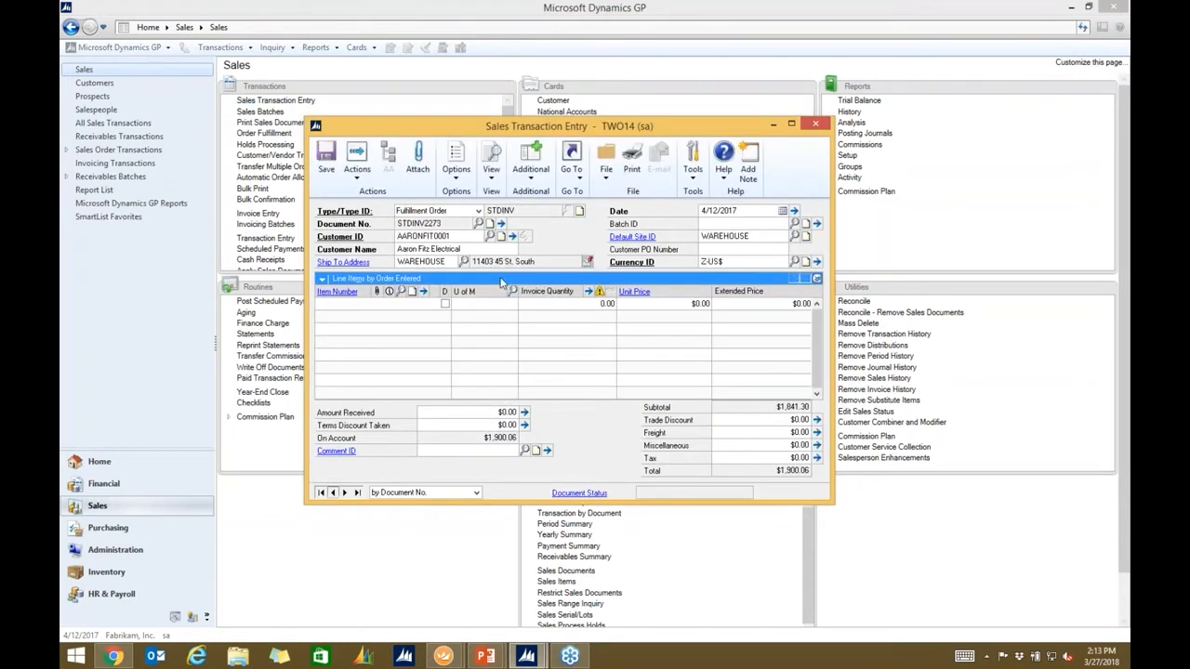
pyautogui.click(526, 166)
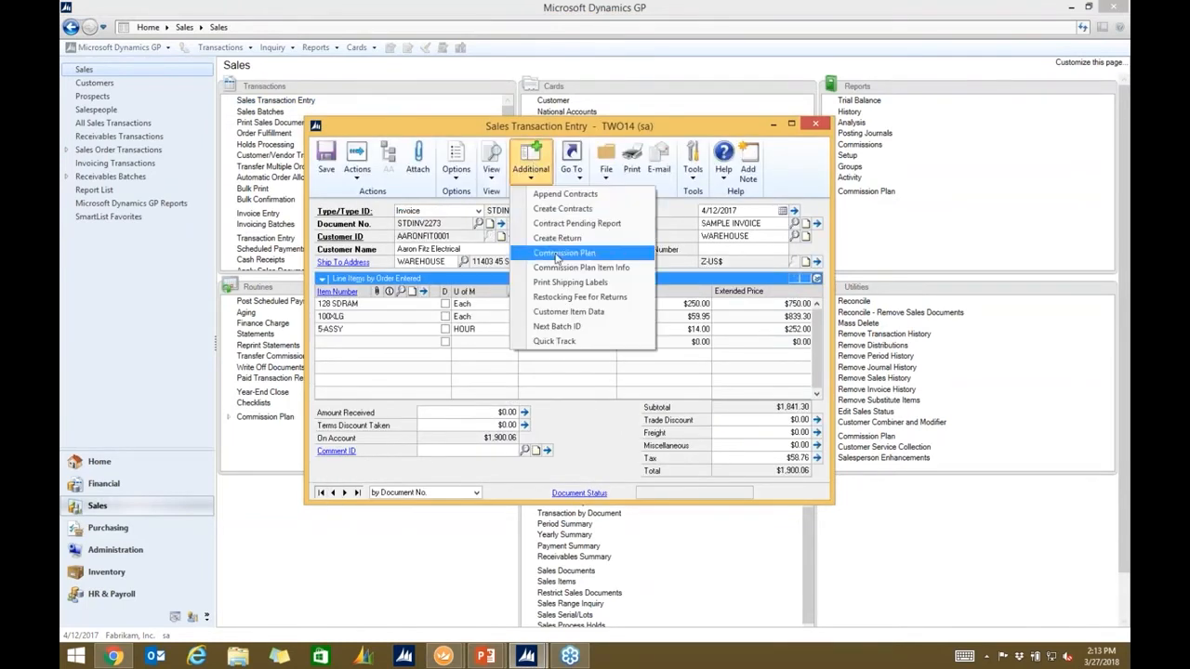
pyautogui.click(567, 243)
pyautogui.moveTo(518, 69); pyautogui.dragTo(556, 348)
pyautogui.click(523, 133)
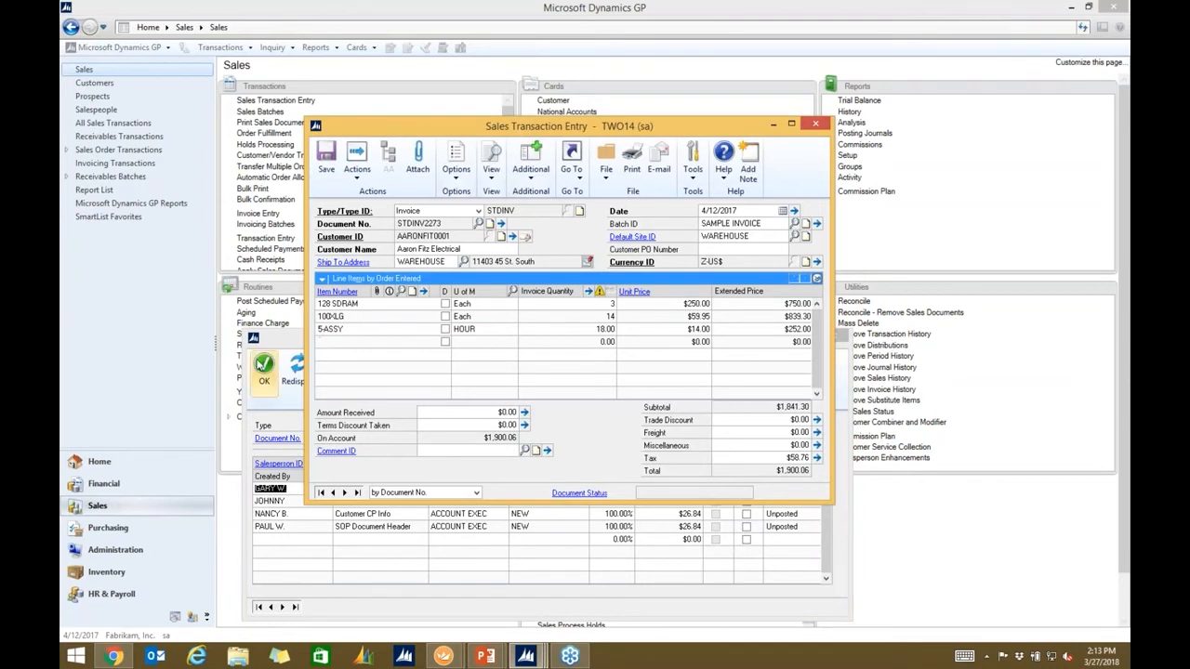
pyautogui.click(287, 344)
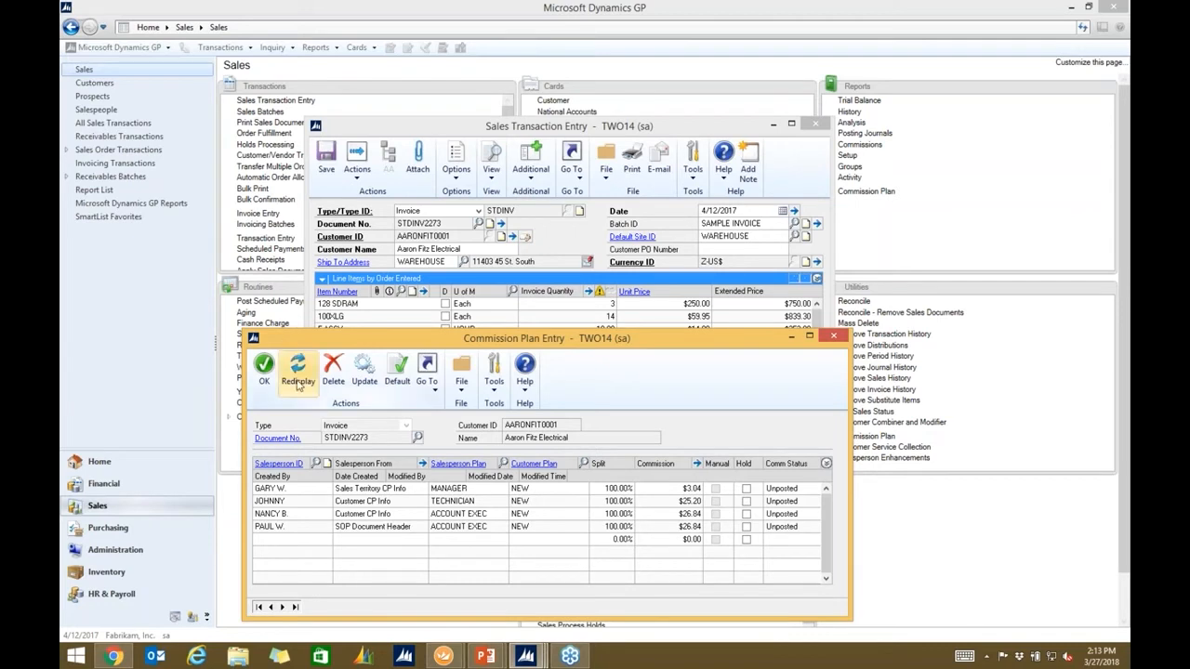
# Step: Examine the invoice's commission lines, checking the territory manager's plan and the salesperson taken from the document header
pyautogui.click(291, 487)
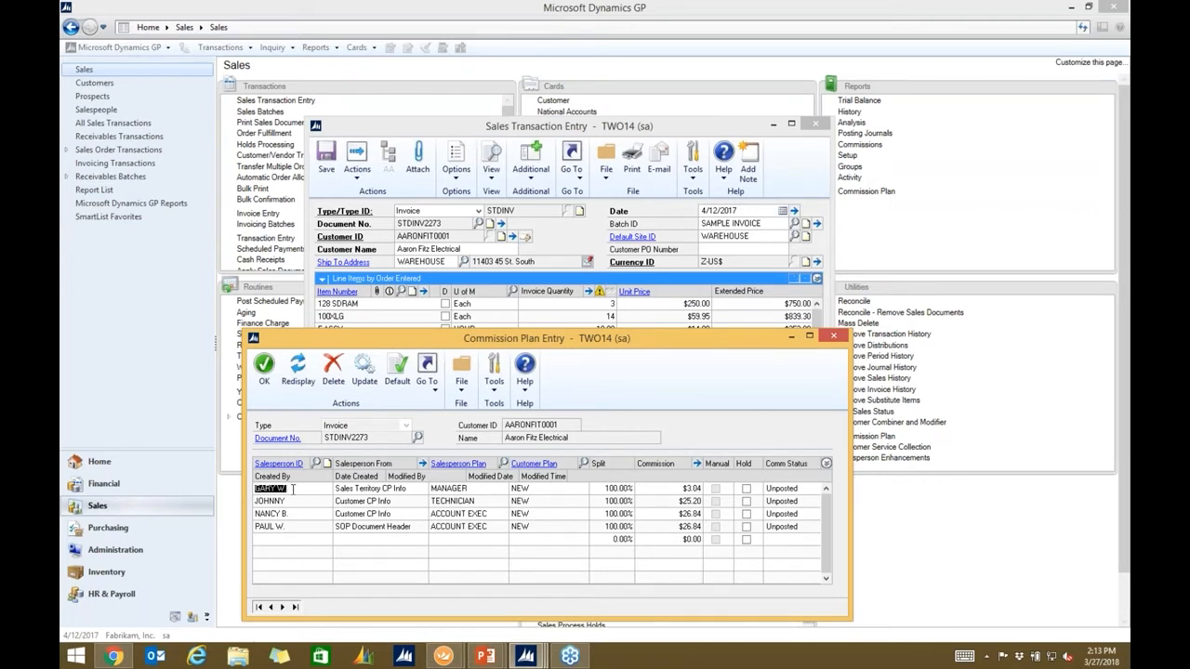
pyautogui.click(470, 488)
pyautogui.click(470, 488)
pyautogui.click(470, 488)
pyautogui.click(315, 526)
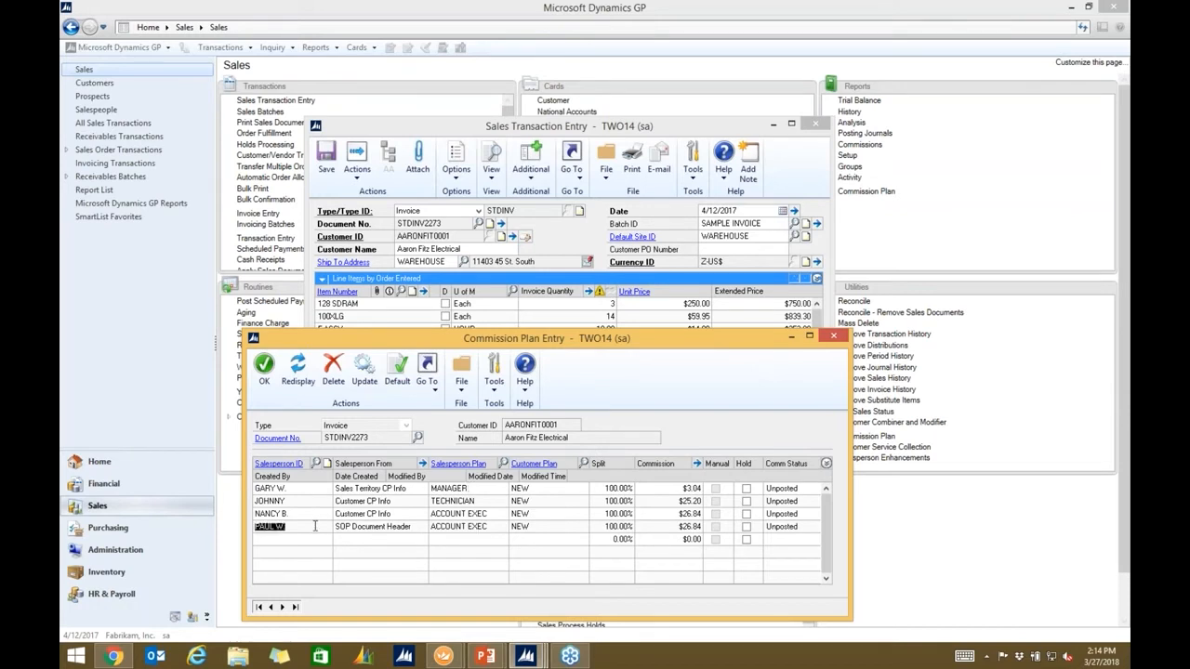
# Step: In the document header salesperson's commission detail, set item 128 SDRAM to No Commission, save it, and check the line's manual flag
pyautogui.click(697, 464)
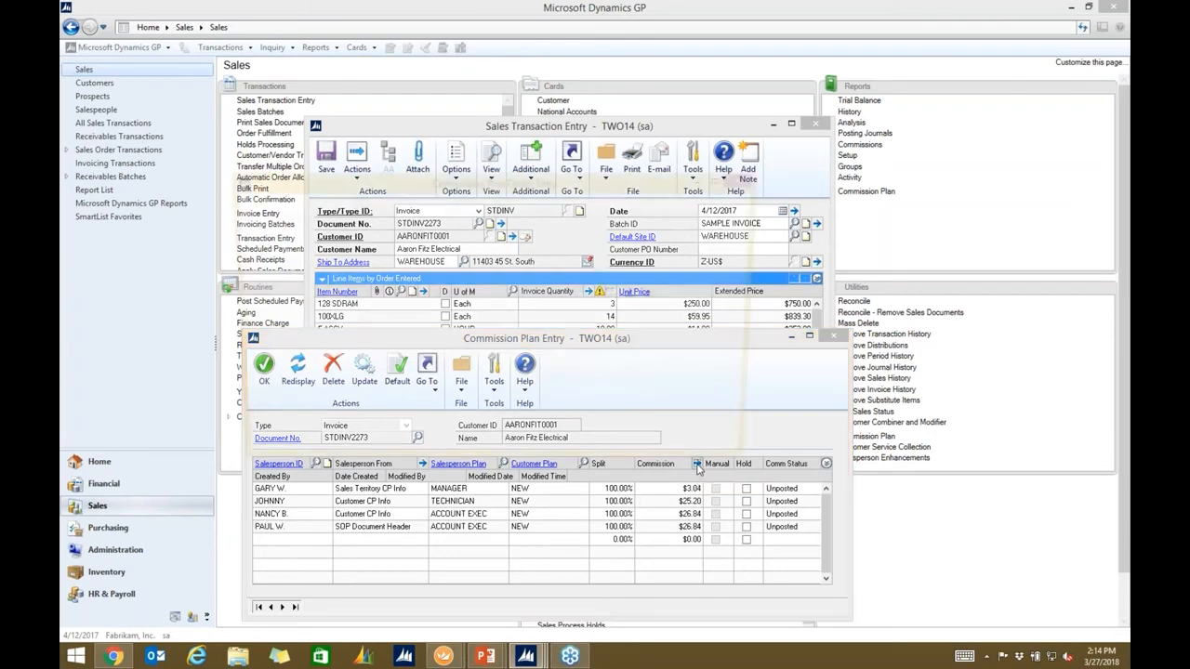
pyautogui.moveTo(524, 195); pyautogui.dragTo(556, 216)
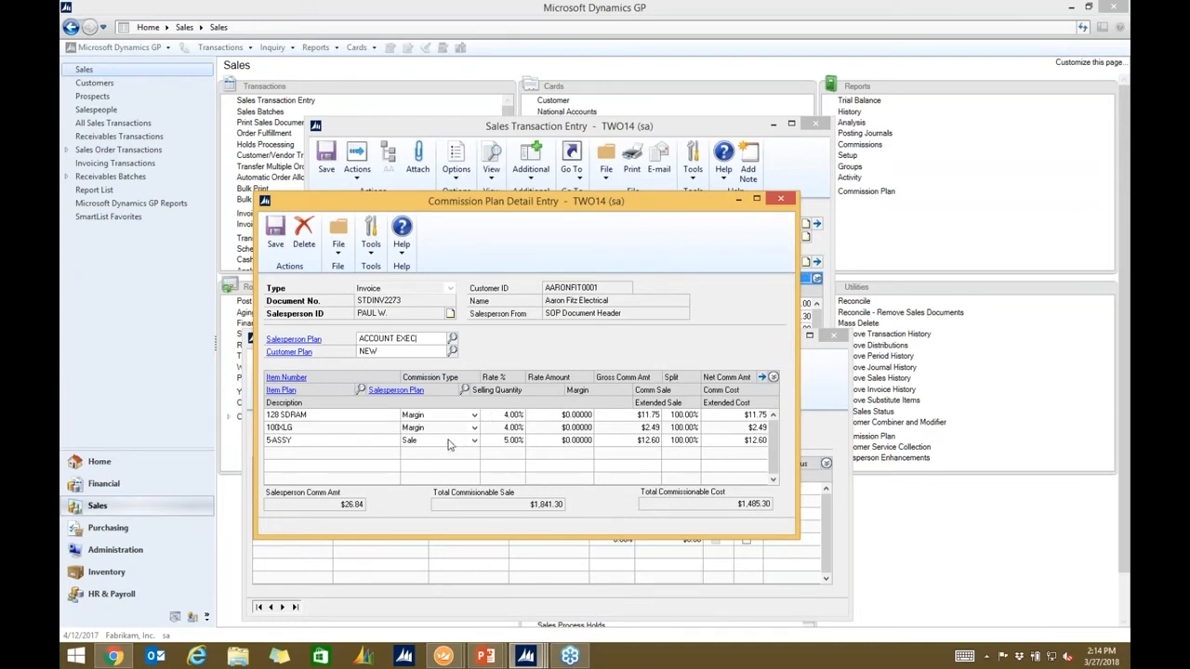
pyautogui.click(475, 417)
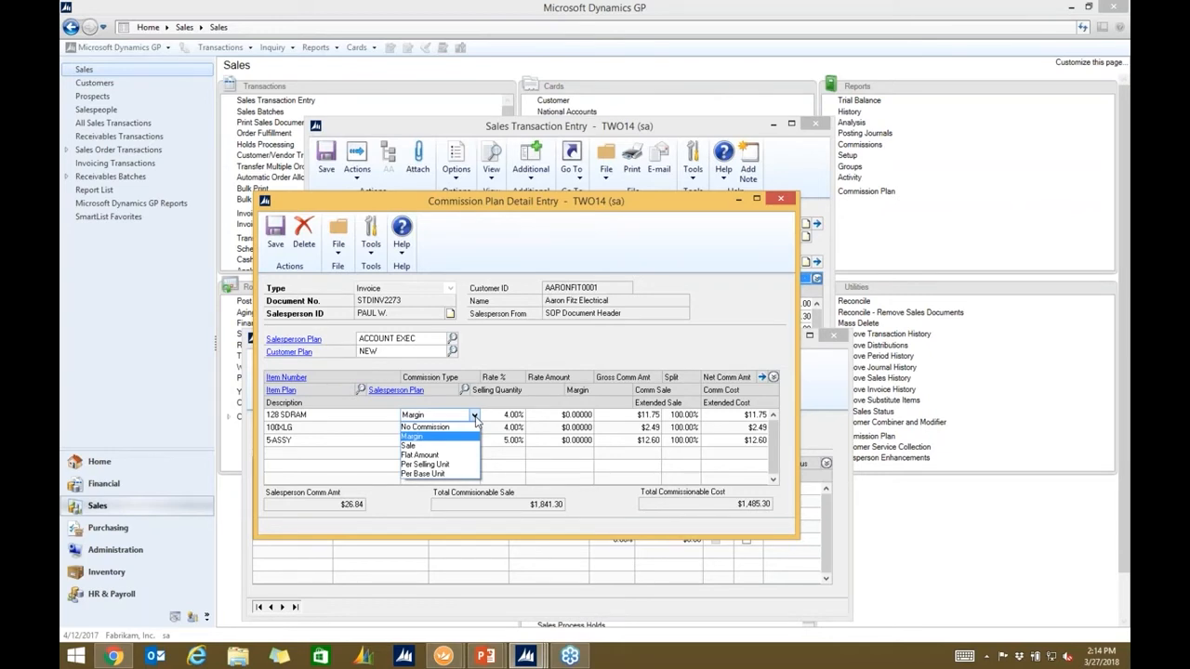
pyautogui.click(452, 427)
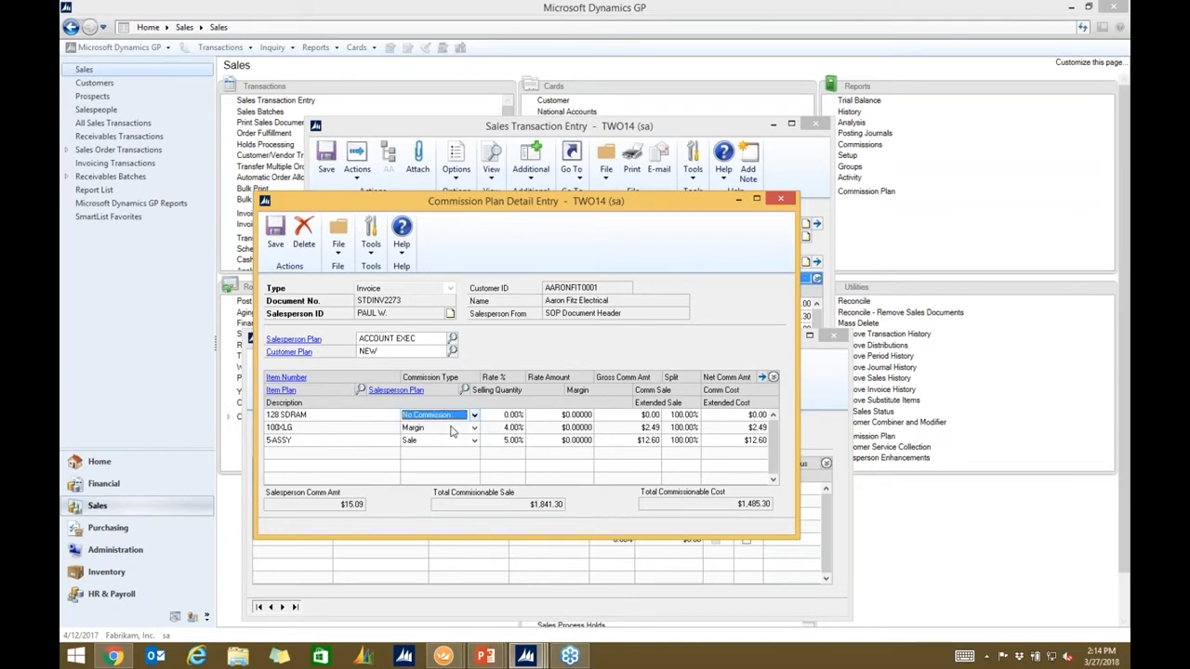
pyautogui.click(453, 428)
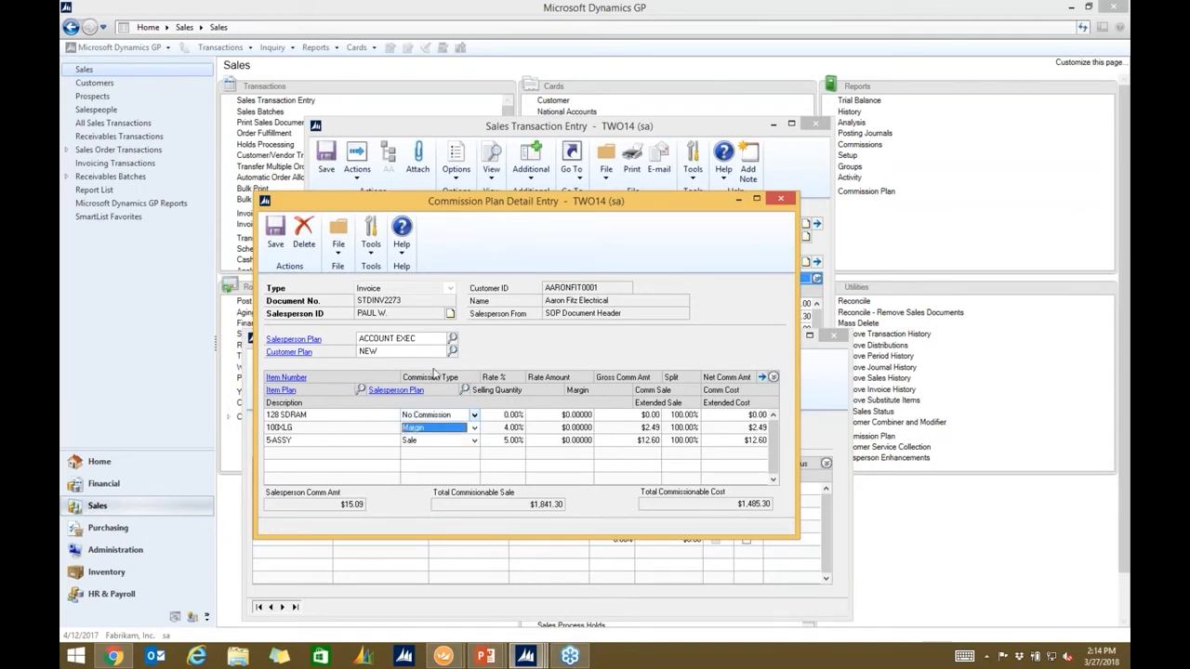
pyautogui.click(295, 247)
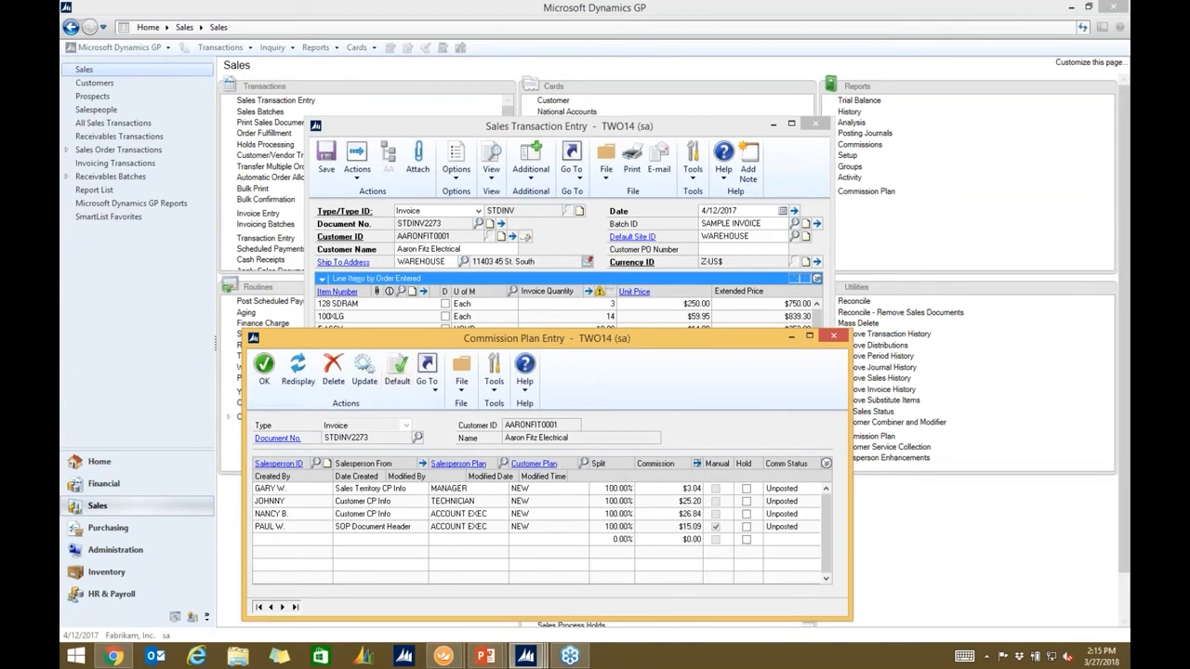
pyautogui.click(715, 526)
# Step: Close the sales transaction, reposition the commission plan entry, and browse back to the Alton Manufacturing invoice
pyautogui.click(815, 124)
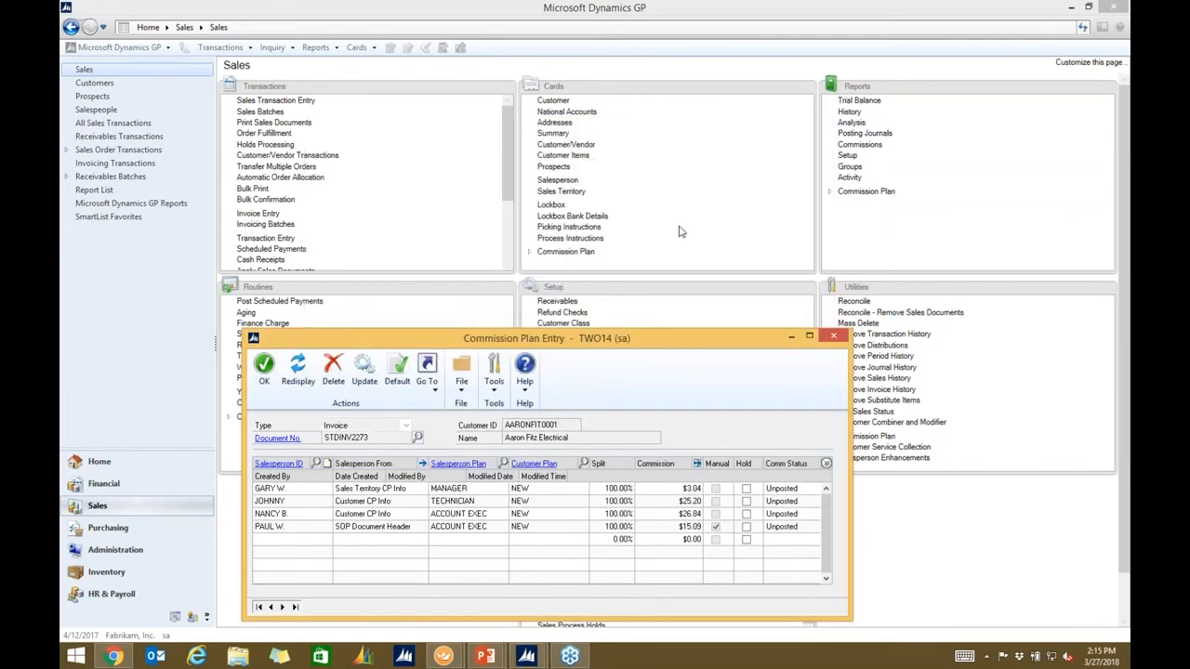
pyautogui.moveTo(500, 344); pyautogui.dragTo(515, 184)
pyautogui.click(286, 446)
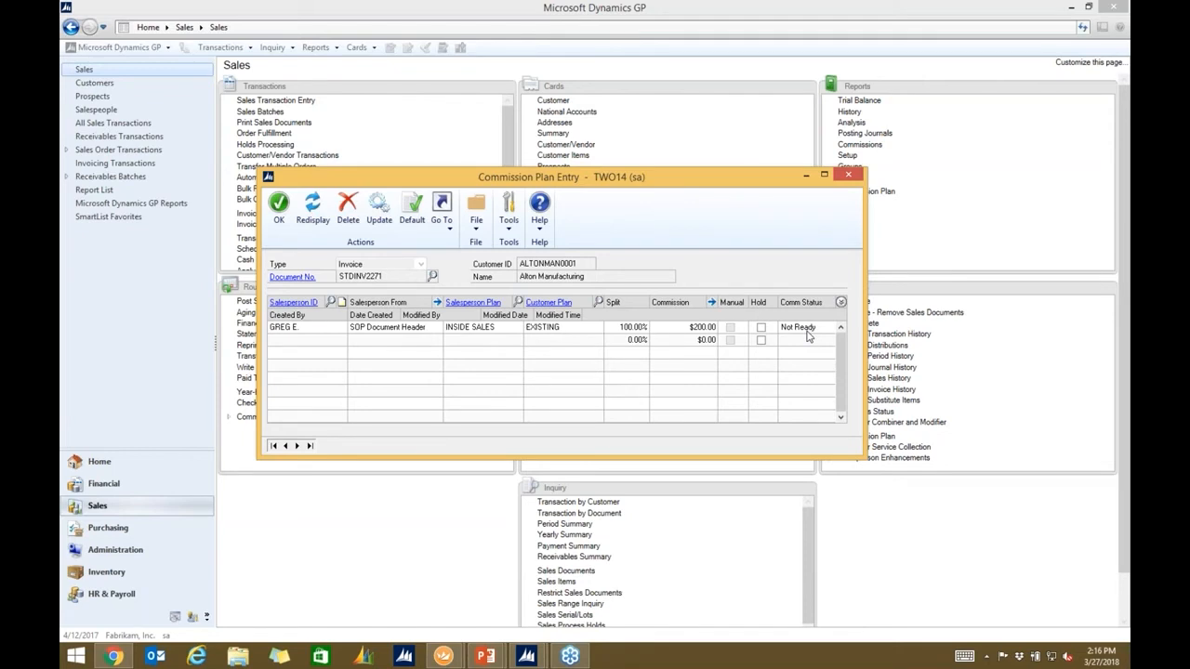
# Step: Add a second salesperson manually to the Alton Manufacturing invoice, keeping the INSIDE SALES plan, EXISTING customer plan and 100% split
pyautogui.click(299, 339)
pyautogui.write('FR')
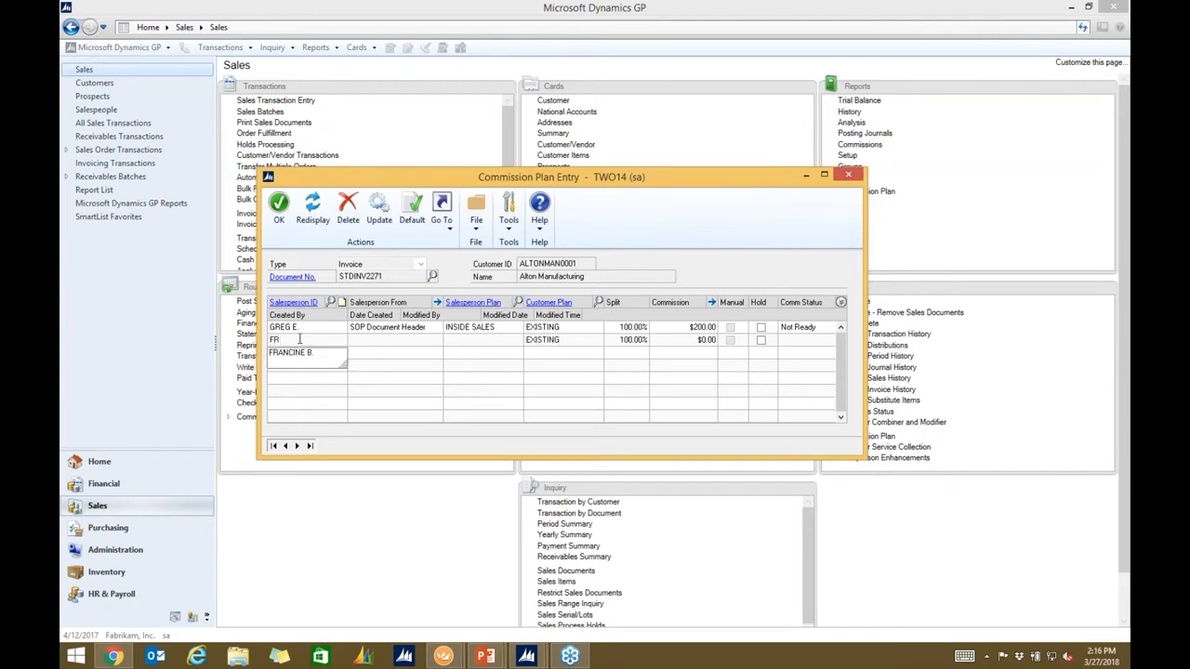
pyautogui.press('Tab')
pyautogui.press('Tab')
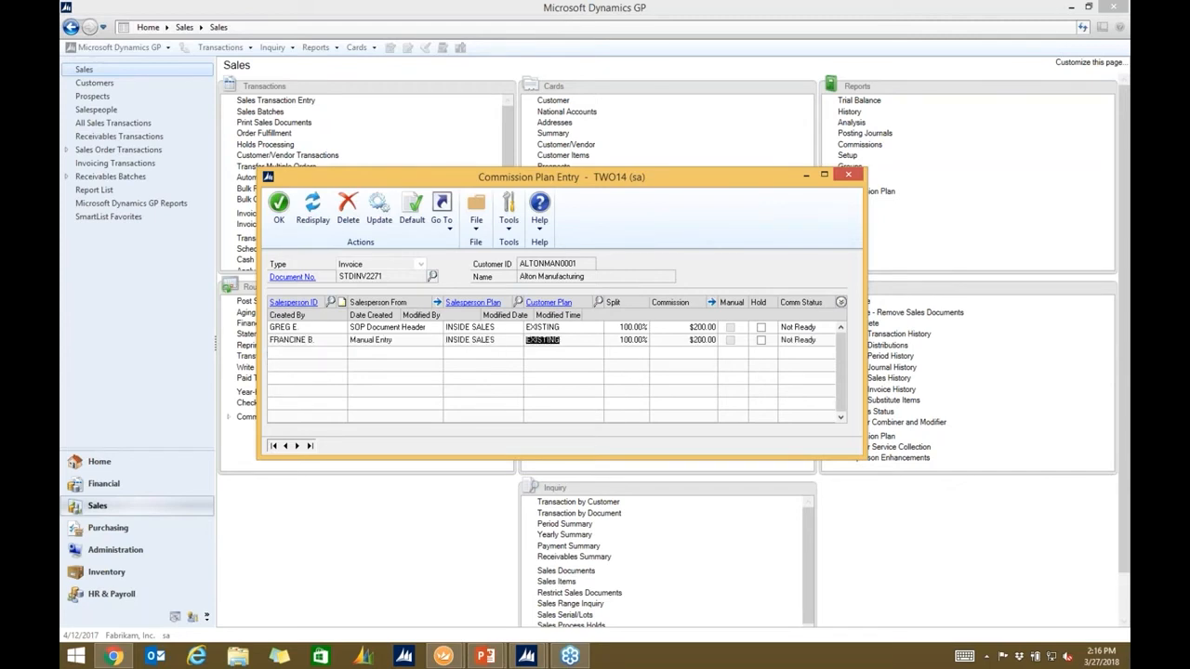
pyautogui.press('Tab')
pyautogui.press('Tab')
pyautogui.press('Tab')
pyautogui.press('Tab')
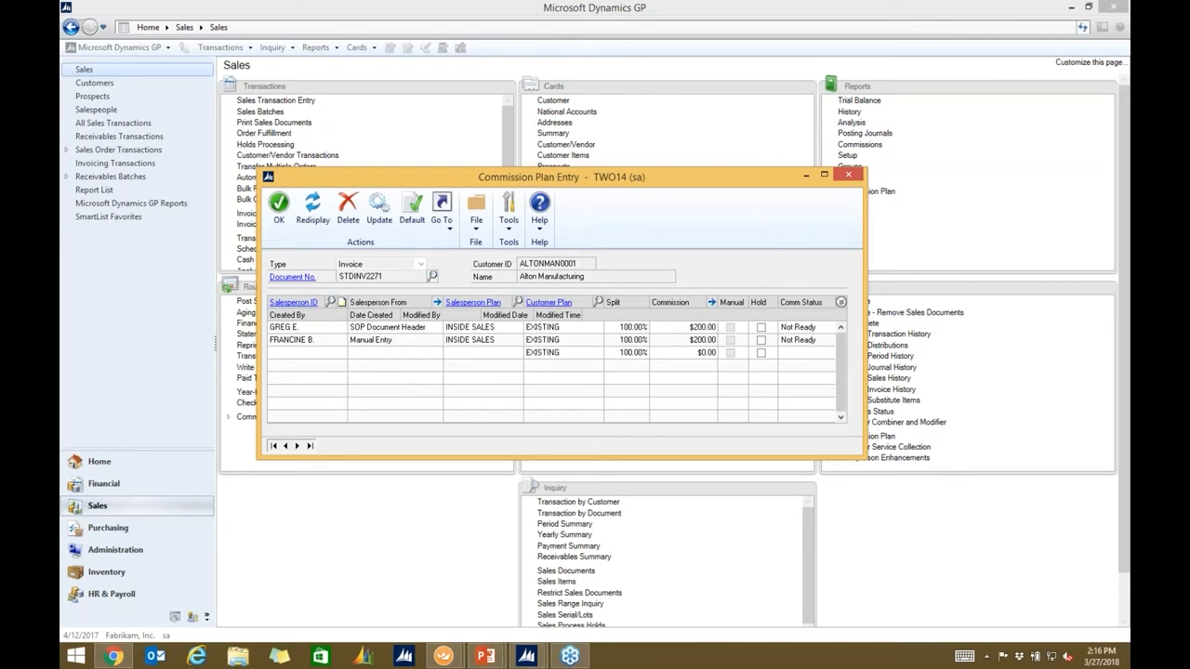
# Step: Browse the commission lines of the following documents through to the Mendota University return, and back to the Aaron Fitz Electrical invoices
pyautogui.click(297, 446)
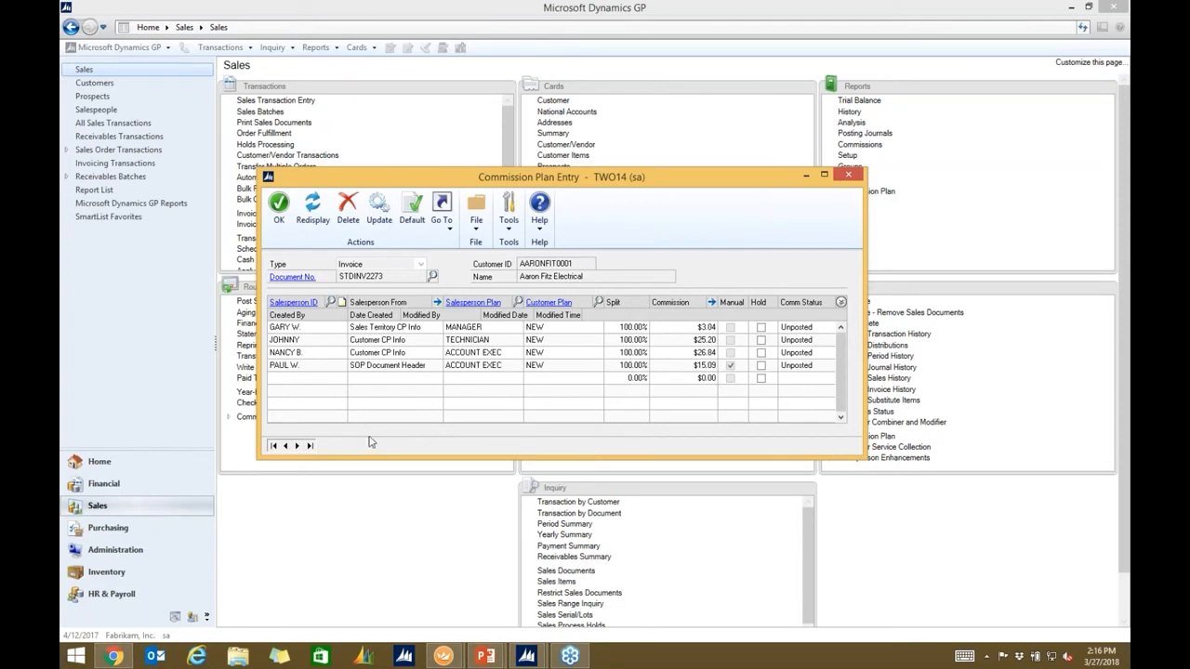
pyautogui.click(297, 447)
pyautogui.click(297, 446)
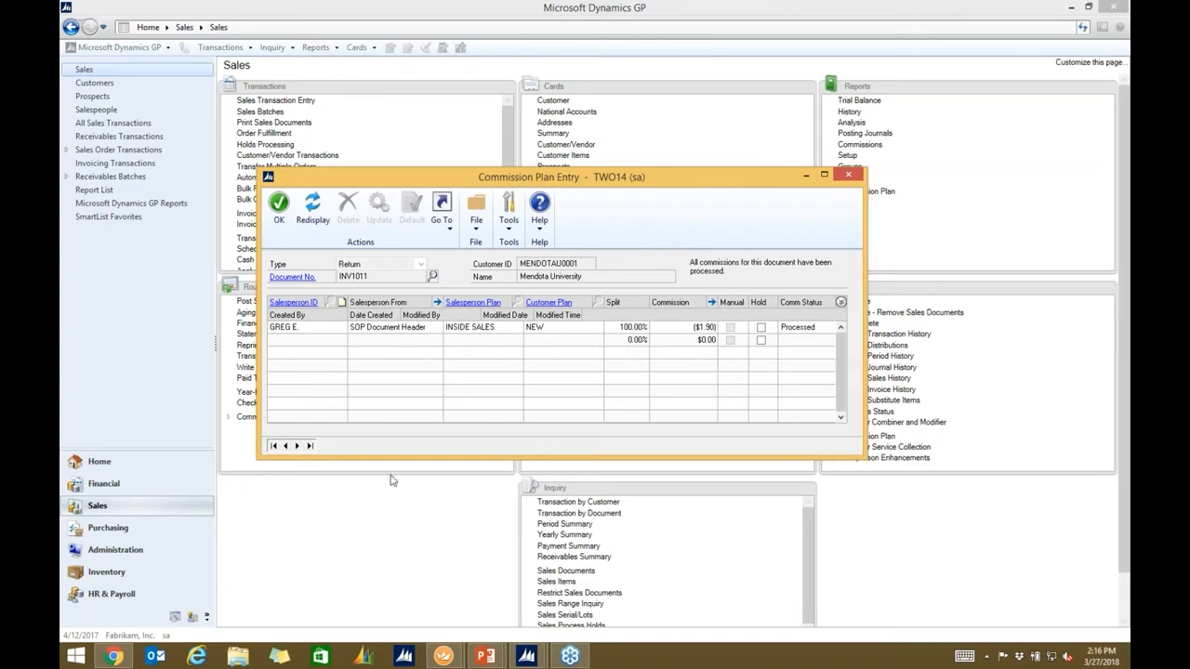
pyautogui.click(286, 446)
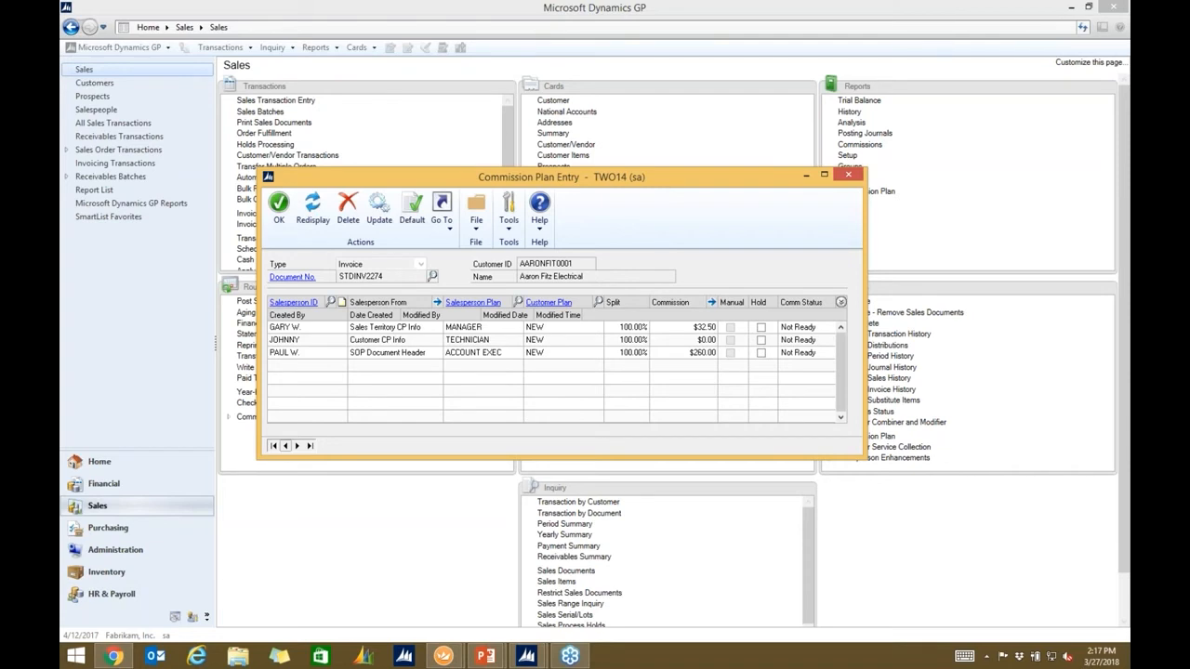
pyautogui.click(286, 446)
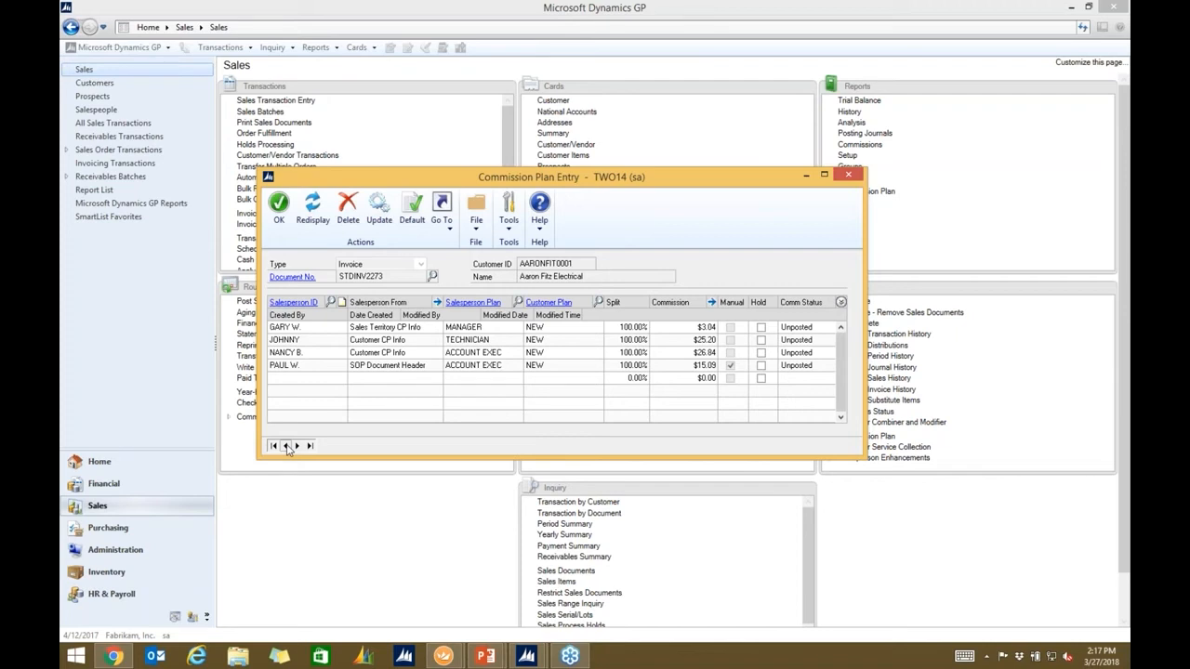
# Step: Close the commission plan entry and open Commission Plan Adjustment Entry from the sales transactions
pyautogui.click(852, 175)
pyautogui.moveTo(508, 192); pyautogui.dragTo(508, 251)
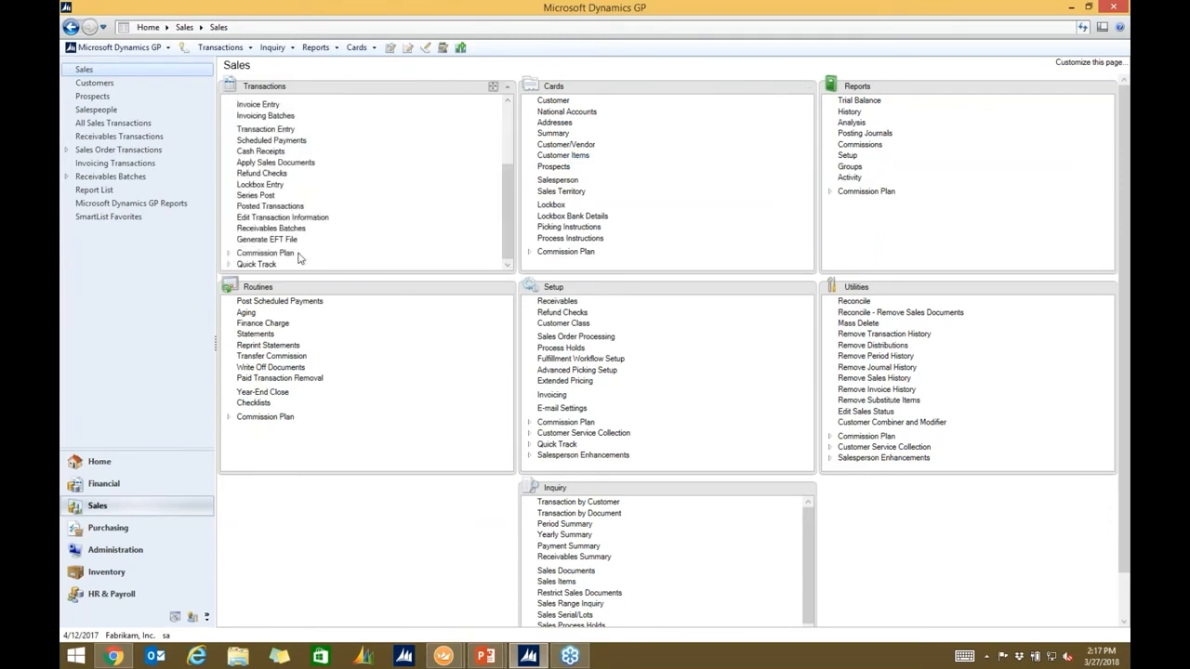
pyautogui.click(228, 253)
pyautogui.moveTo(504, 176); pyautogui.dragTo(504, 197)
pyautogui.click(340, 255)
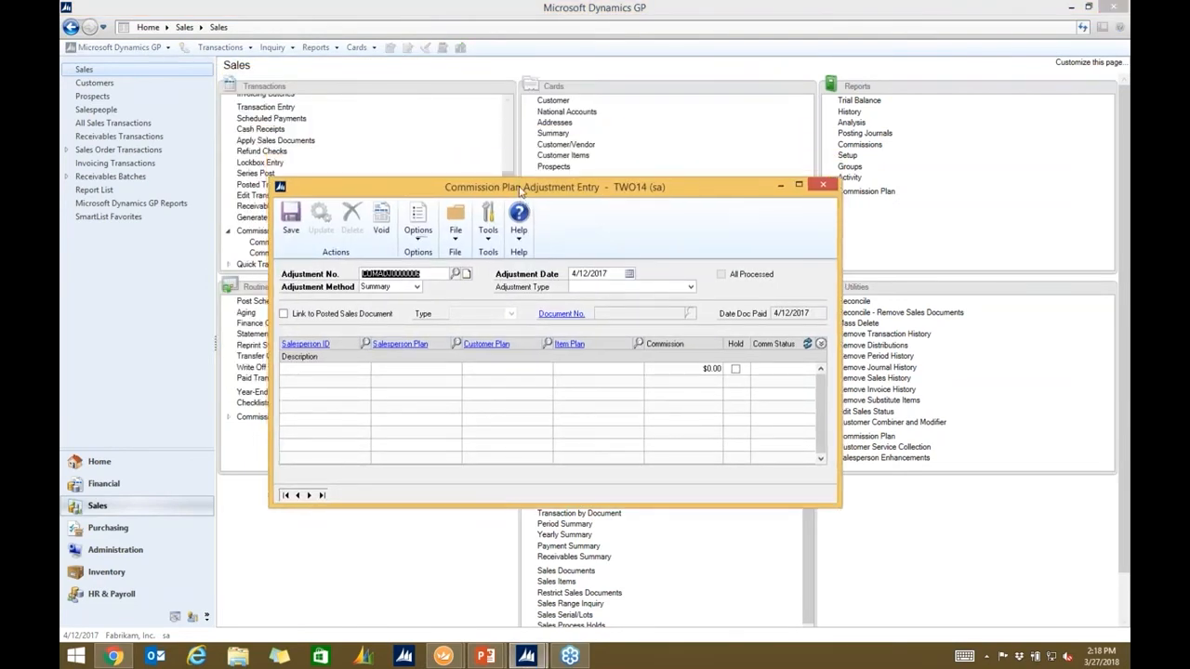
# Step: Browse back through the existing commission adjustments and examine the Bonus adjustment's manager commission and the available adjustment types
pyautogui.click(298, 495)
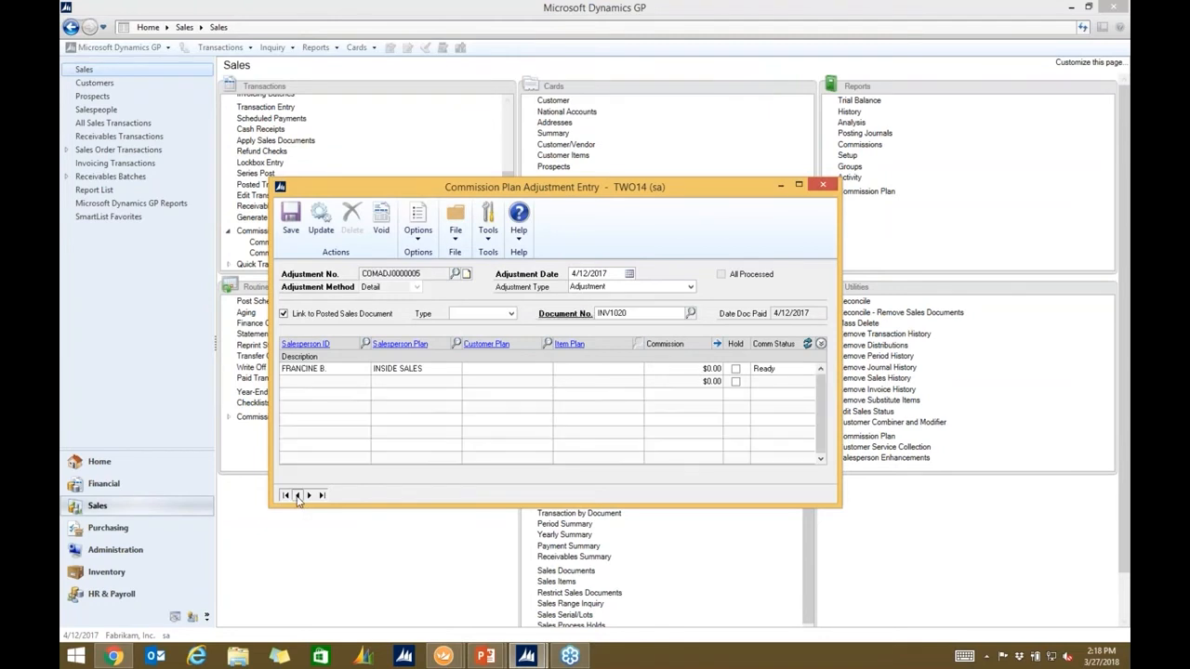
pyautogui.click(298, 495)
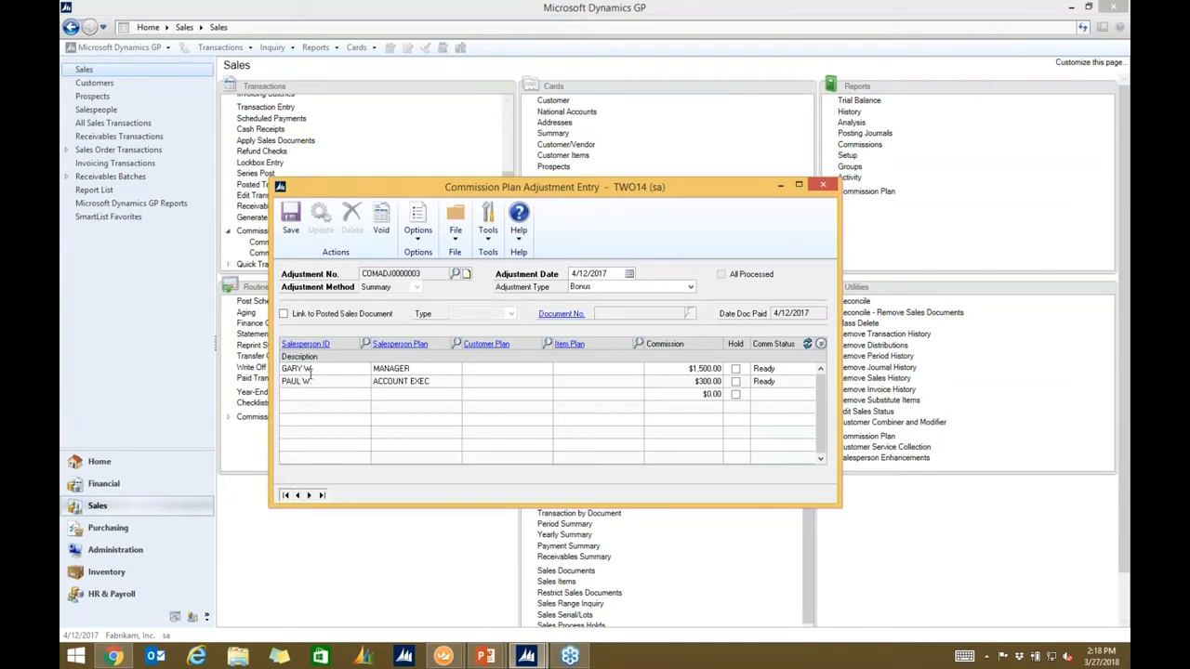
pyautogui.click(686, 368)
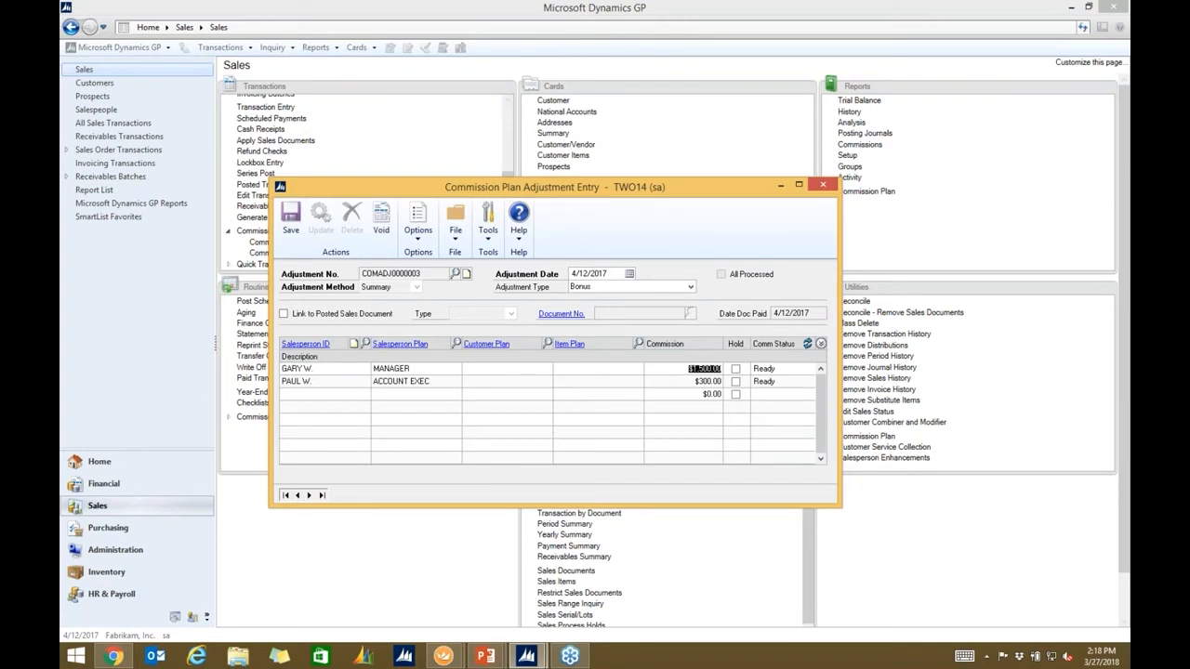
pyautogui.click(686, 368)
pyautogui.click(691, 287)
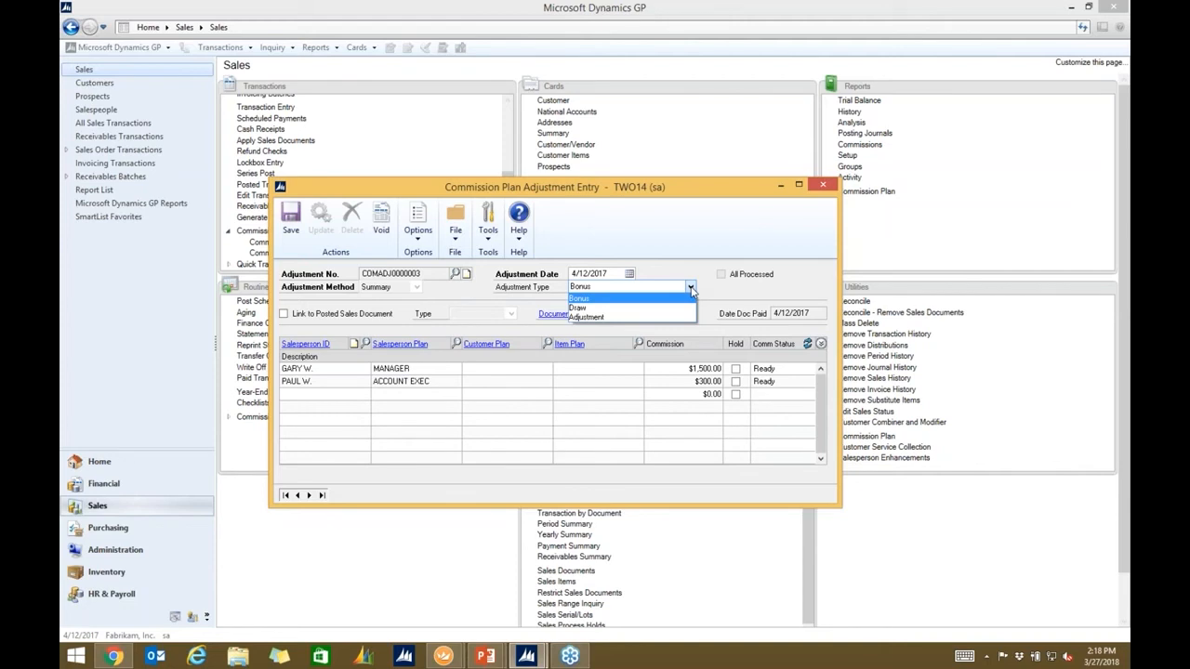
pyautogui.click(613, 317)
# Step: Browse back to the adjustment between two technicians and enter a commission of -$100.00 on its first line
pyautogui.click(297, 495)
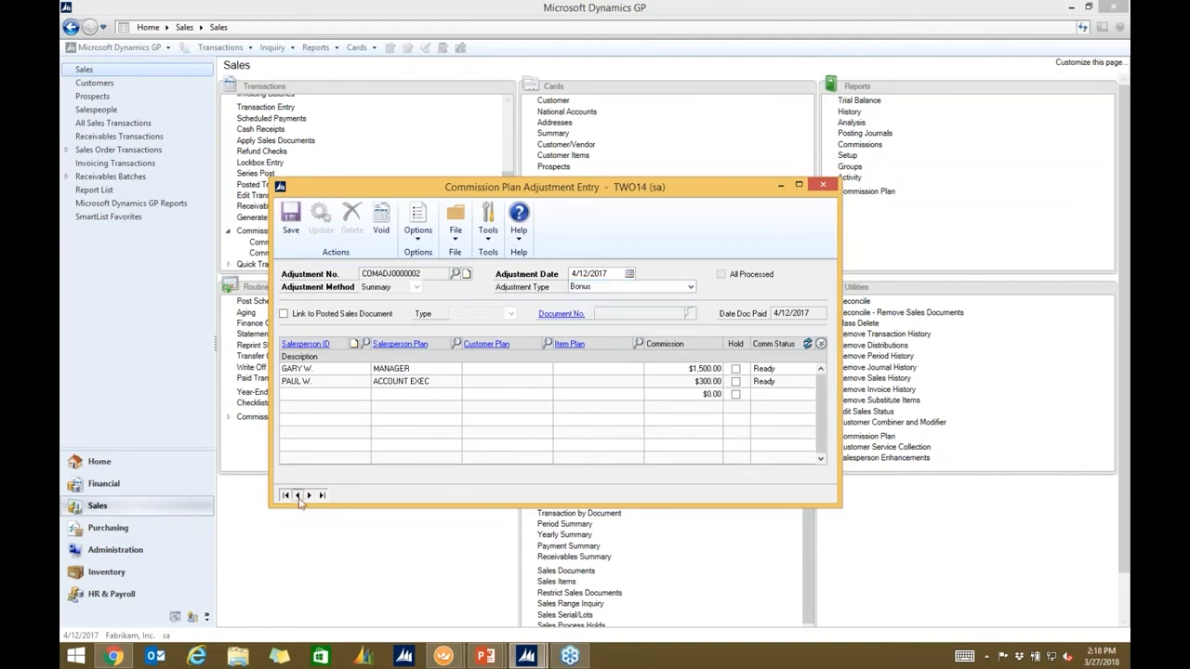
pyautogui.click(681, 368)
pyautogui.write('-$100.00')
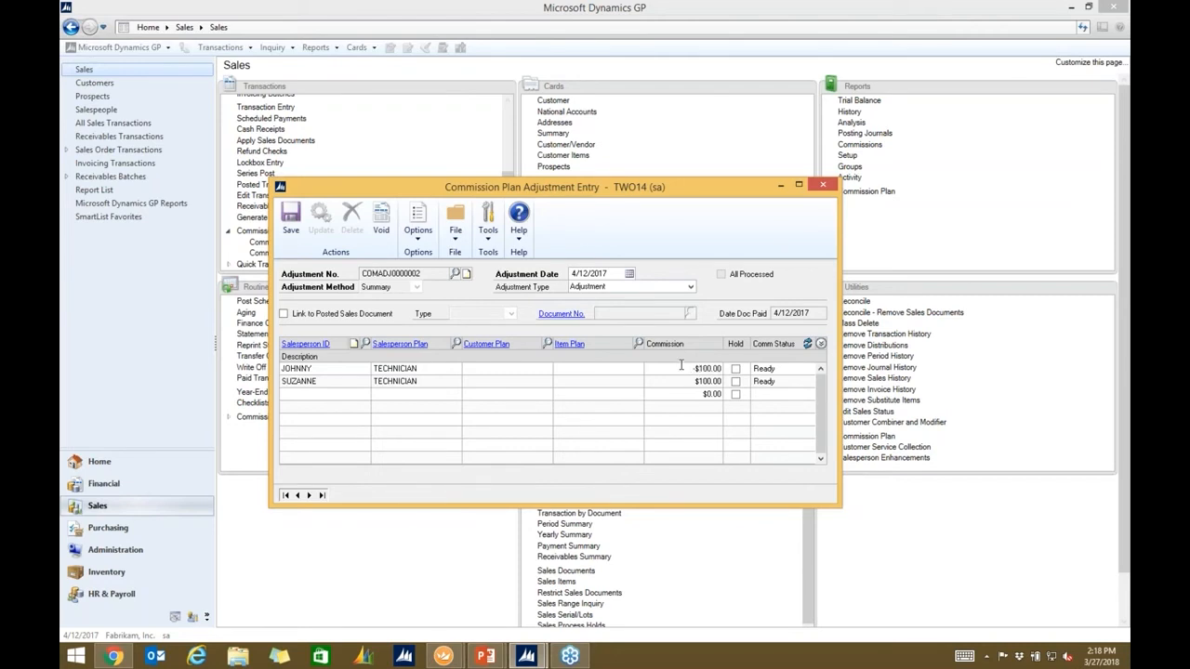
pyautogui.press('Tab')
# Step: Expand the adjustment's line details, describe the first technician's line as "asdfsajflkdjlsakjflskj", and save the adjustment
pyautogui.click(821, 344)
pyautogui.click(359, 382)
pyautogui.write('asdfsajflkdjlsakjflskj')
pyautogui.press('Tab')
pyautogui.click(320, 394)
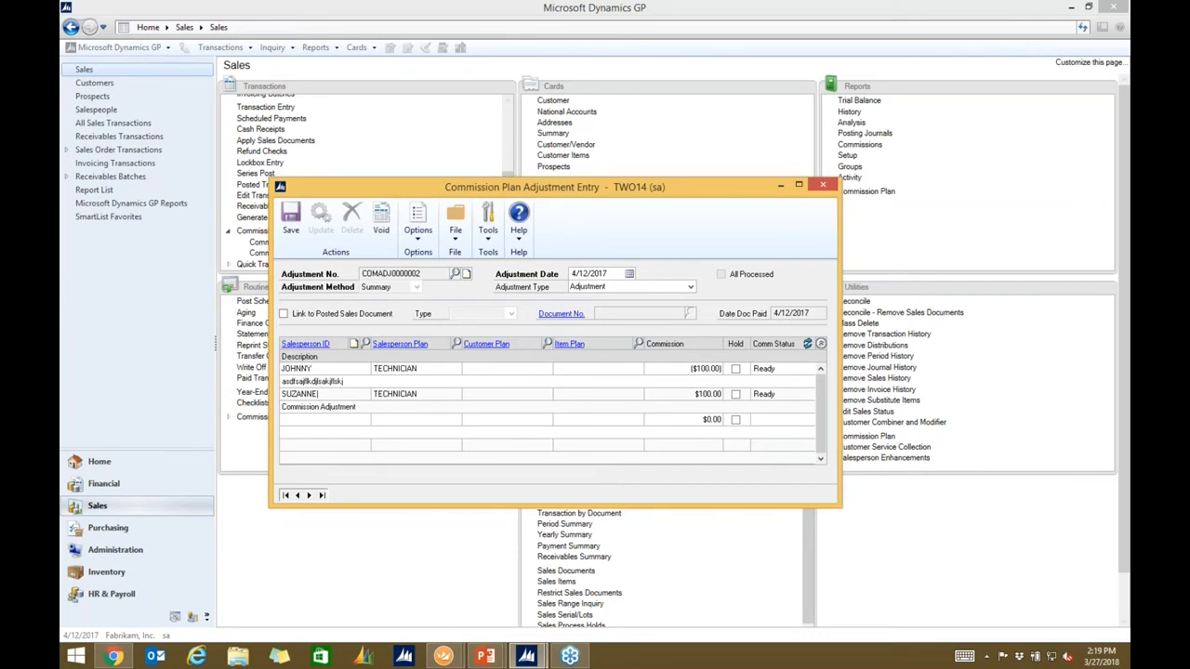
pyautogui.click(293, 231)
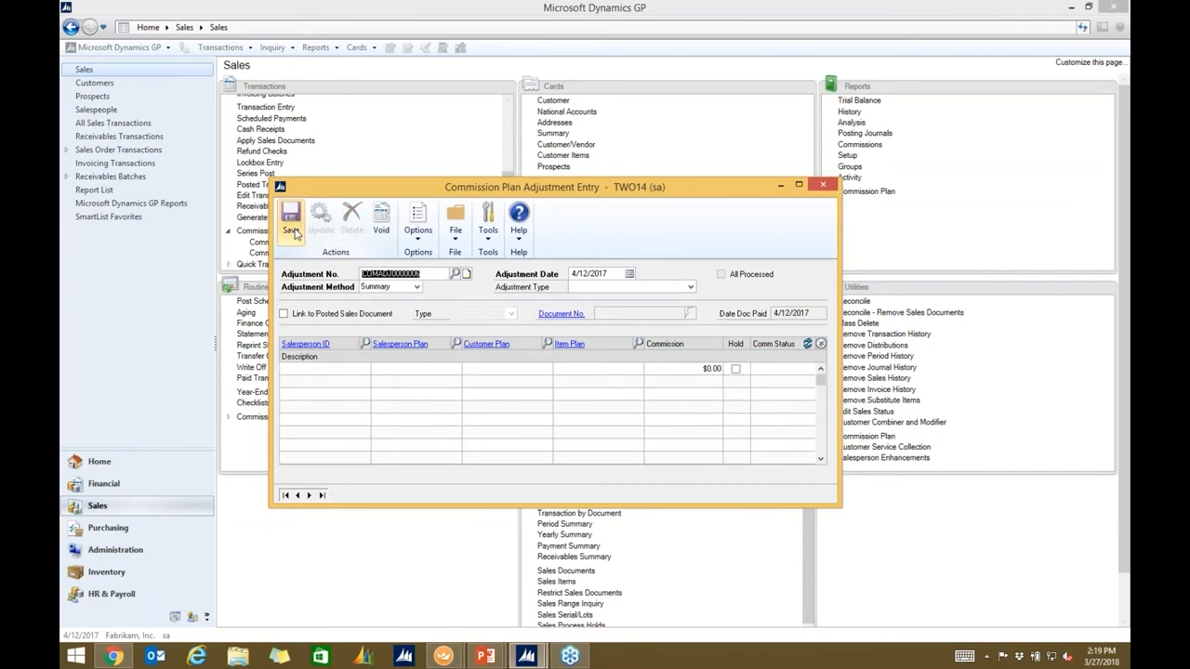
# Step: Close the adjustment entry, switch to the running PowerPoint slide show, and advance to the "Commission Plan remedy" slide
pyautogui.click(823, 187)
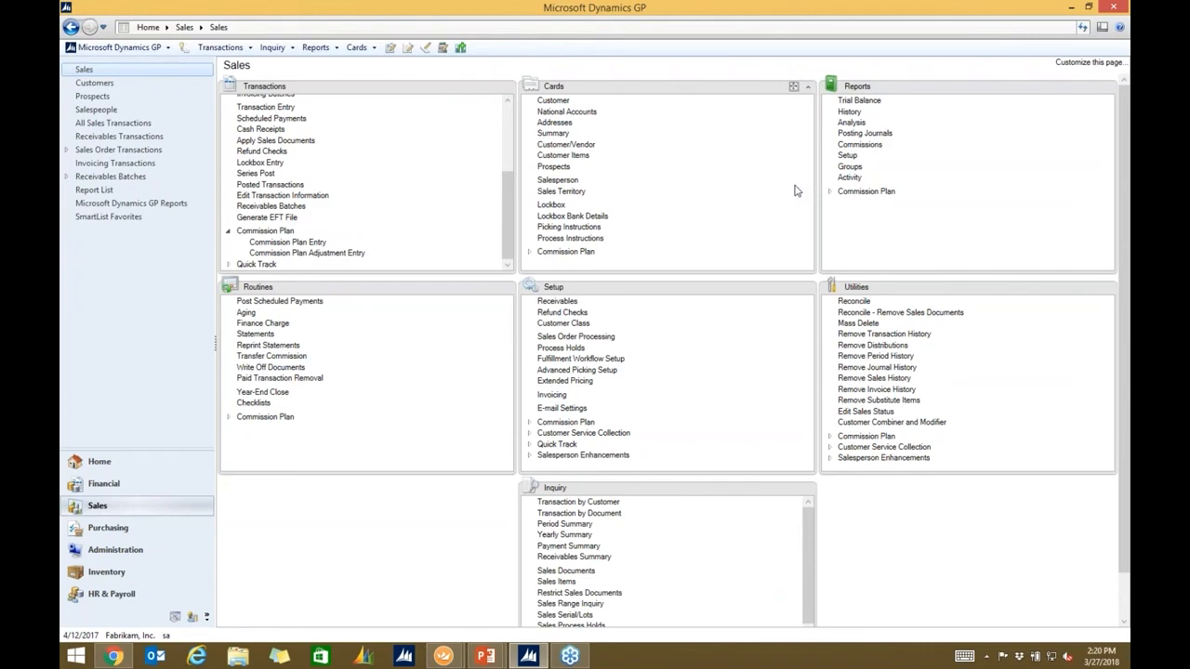
pyautogui.click(486, 656)
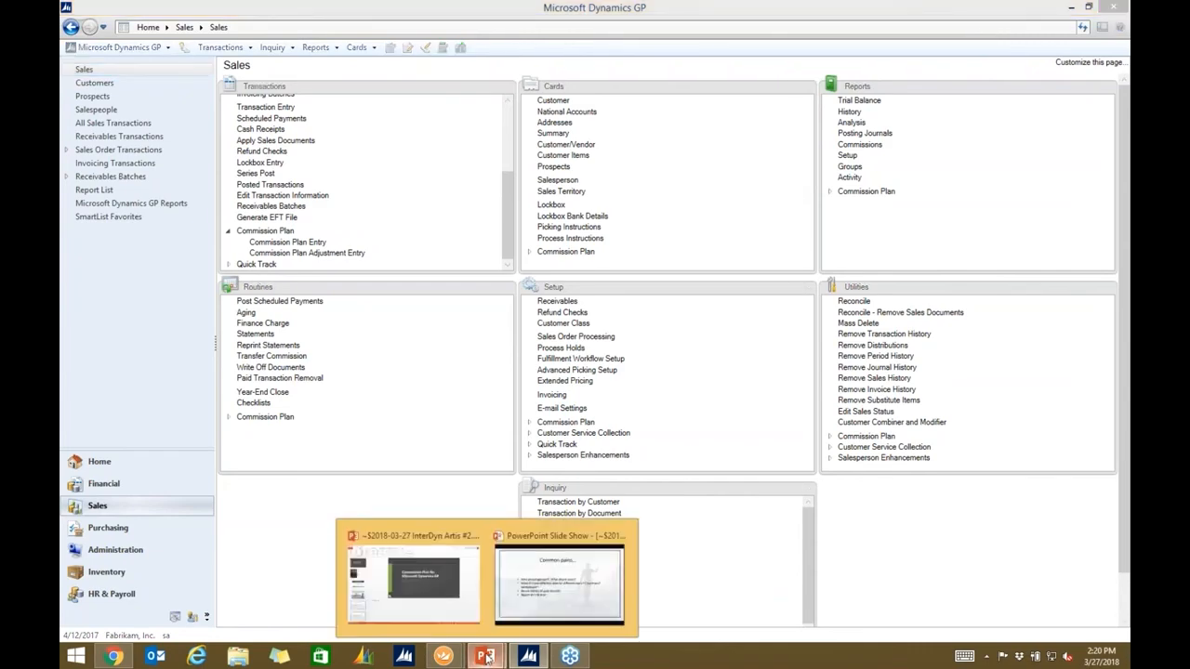
pyautogui.click(559, 583)
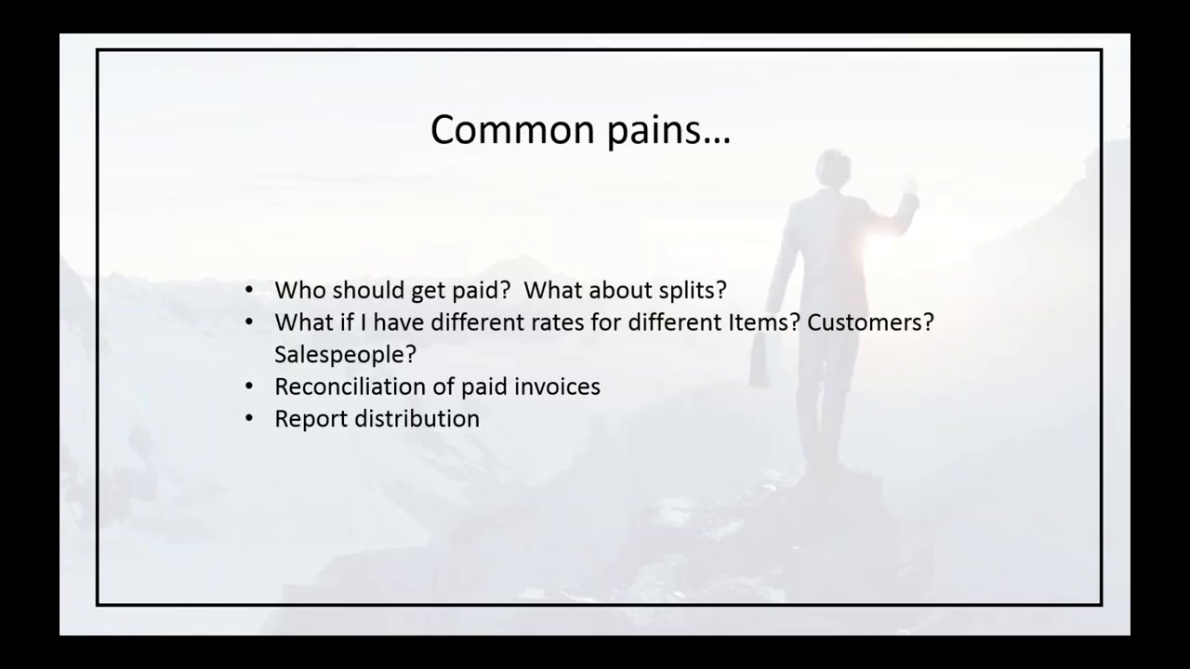
pyautogui.press('Right')
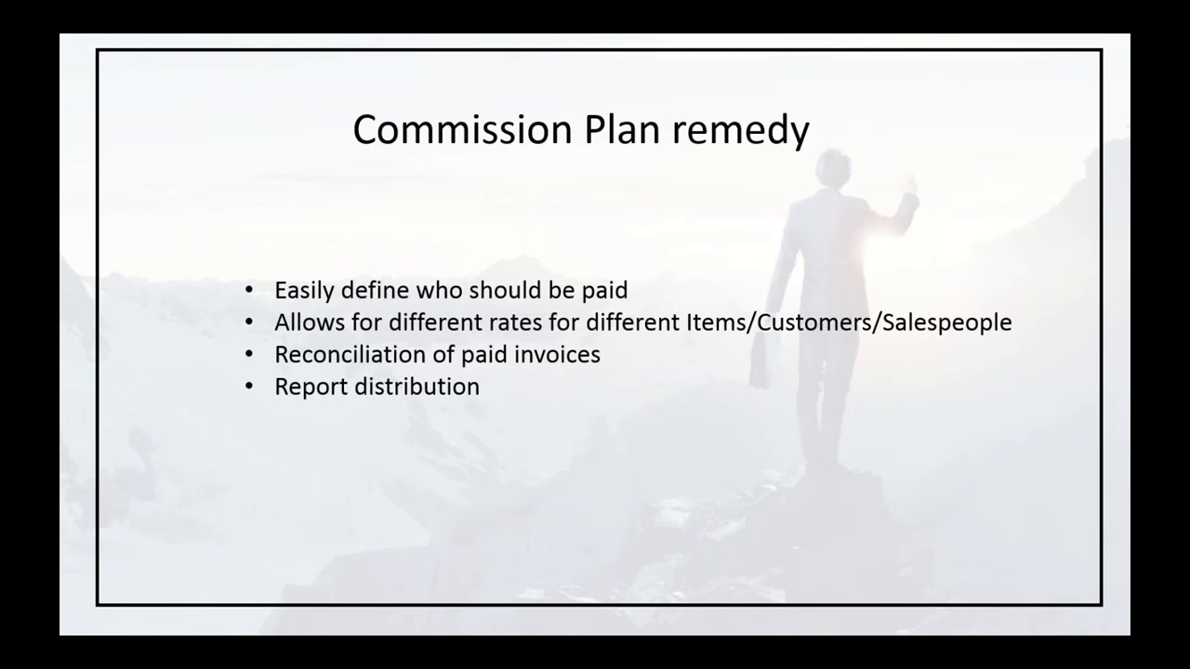